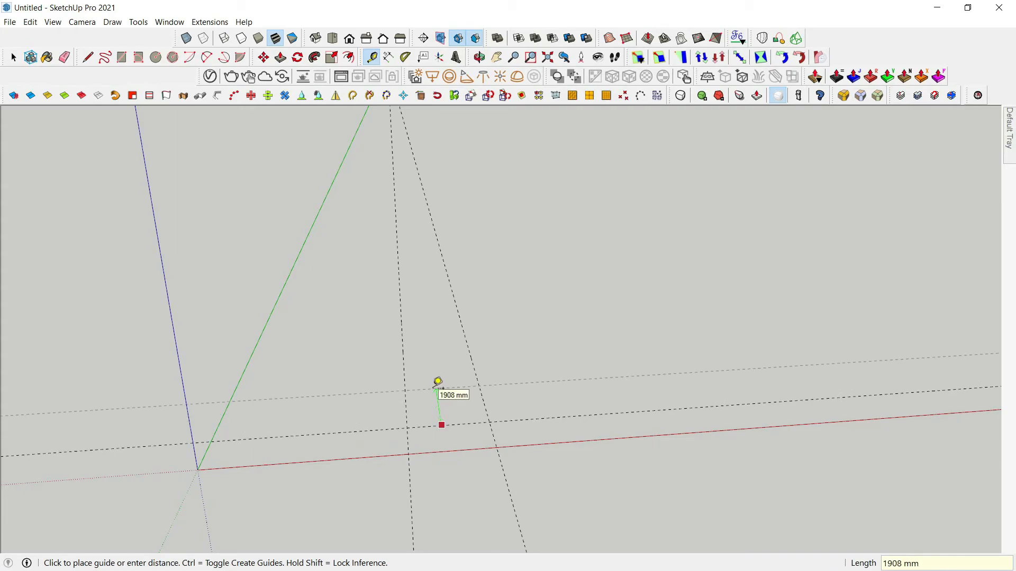
Place the last construction guide 6000 mm from the guide near the red axis, completing the rectangular layout.
key("Return")
middle_click_drag(438, 381, 426, 299)
scroll(425, 322, "up", 3)
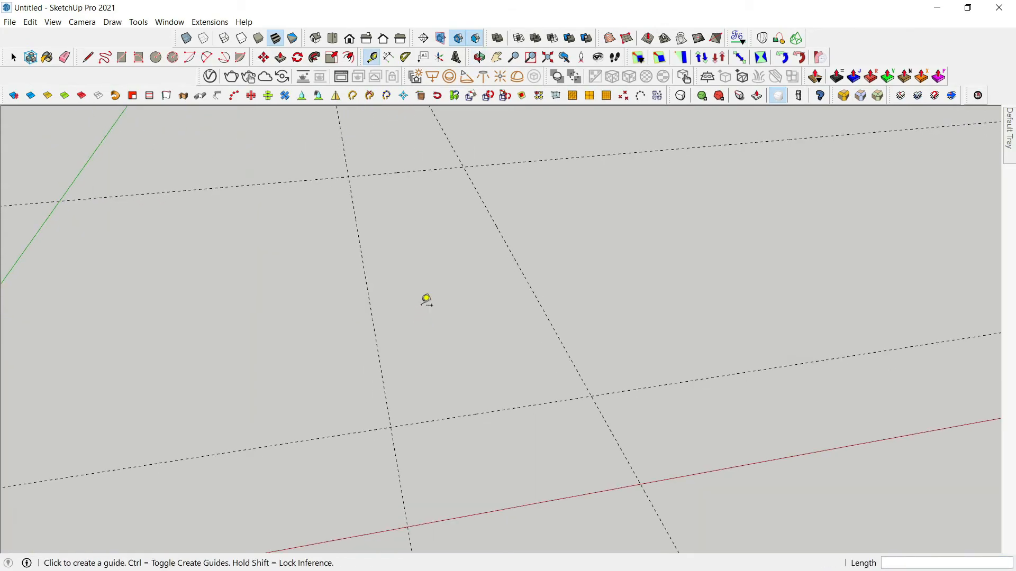
Create a Sandbox From Scratch grid filling the 1800 by 6000 mm rectangle between the guide intersections and open it for editing.
left_click(626, 38)
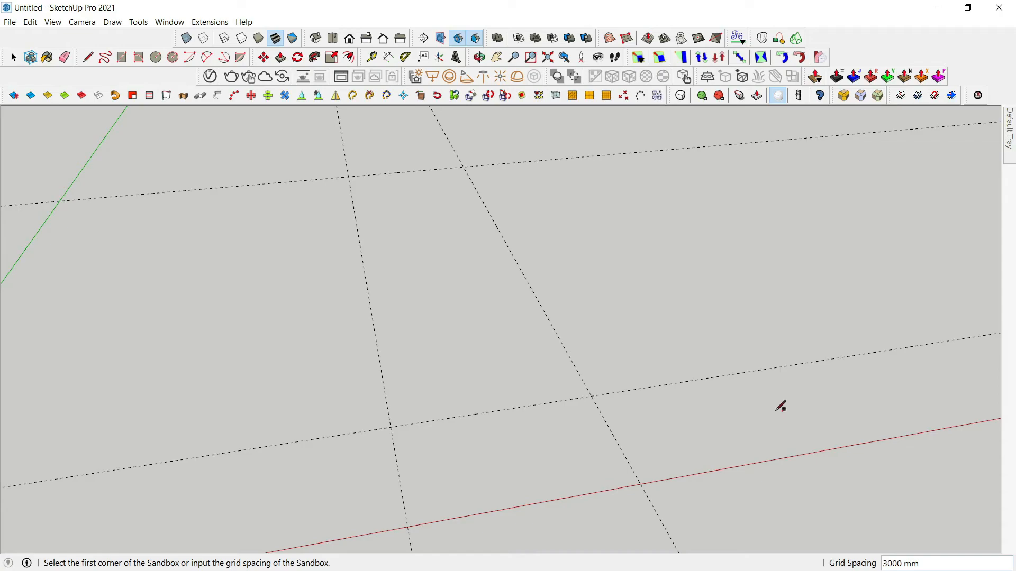
left_click(392, 427)
left_click(591, 396)
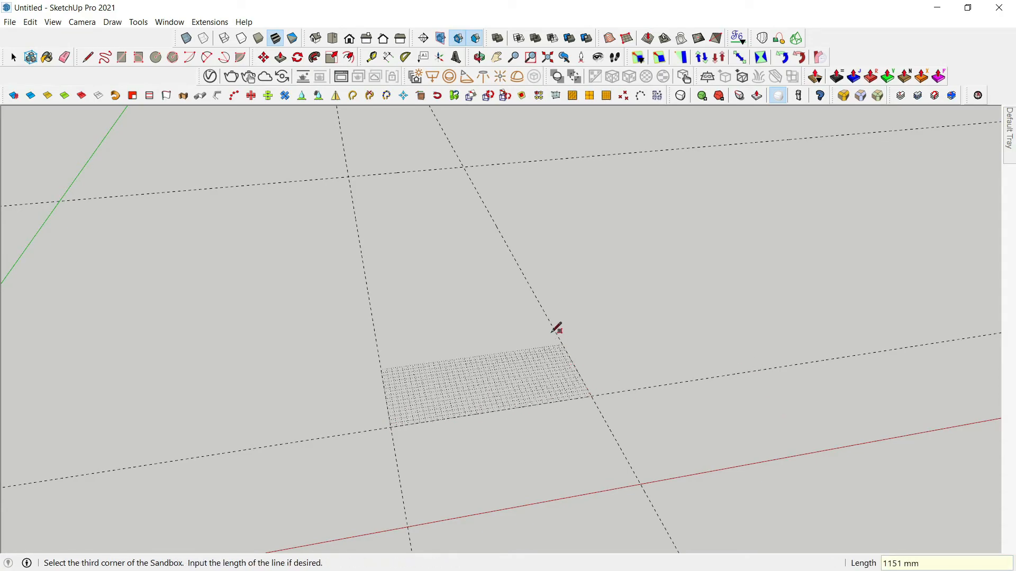
left_click(466, 165)
middle_click_drag(421, 267, 551, 372)
key("space")
middle_click_drag(571, 421, 630, 377)
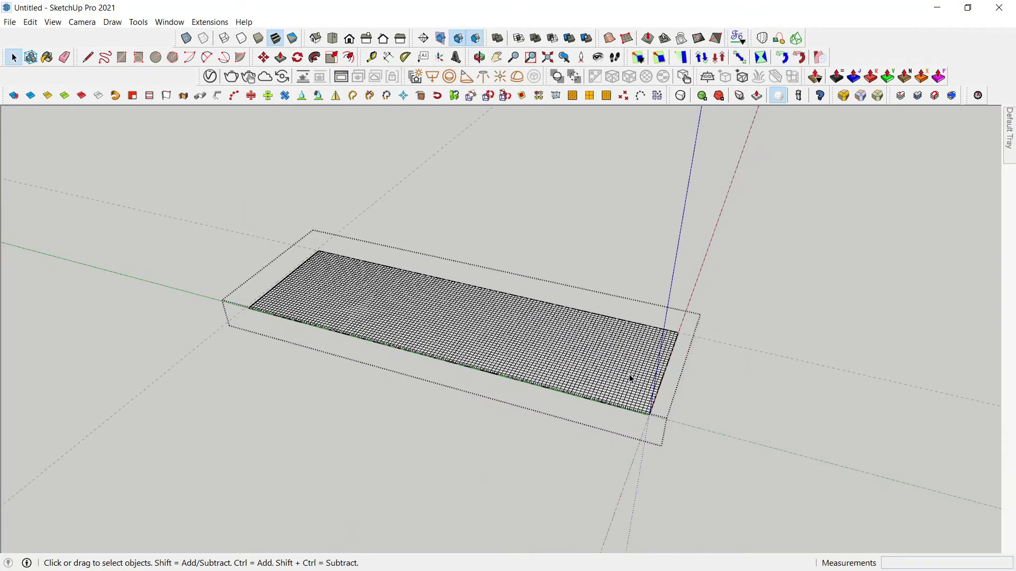
Set the Smoove radius to 800 mm and push a depression about 285 mm deep into the near end of the grid.
left_click(647, 38)
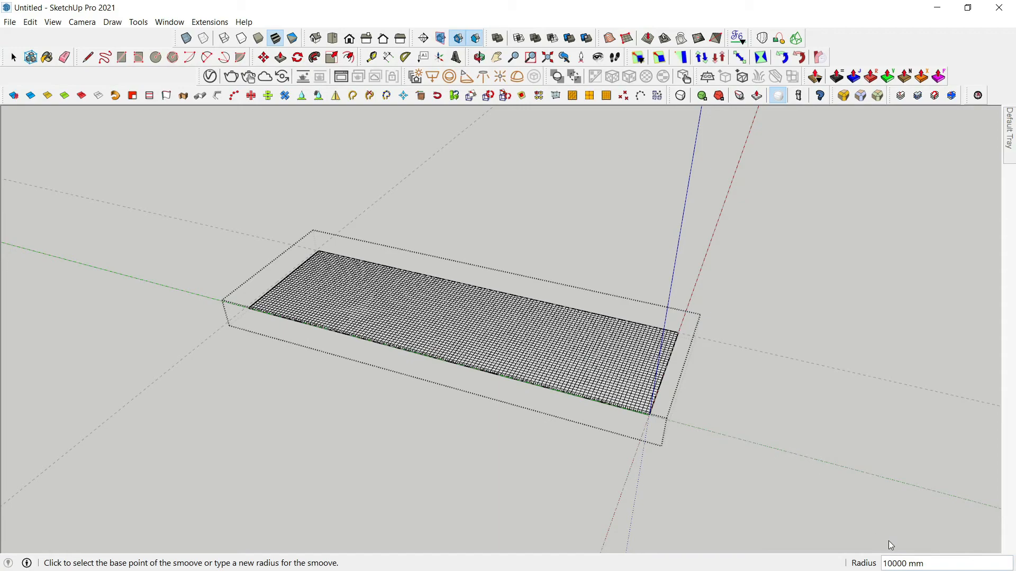
type("800")
key("Return")
scroll(615, 376, "up", 4)
left_click(617, 375)
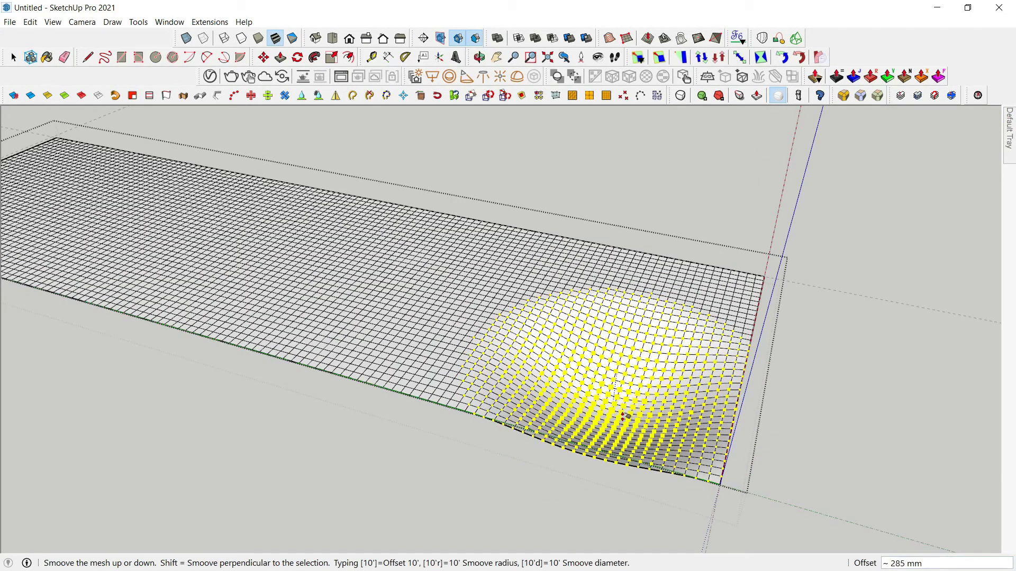
left_click(624, 421)
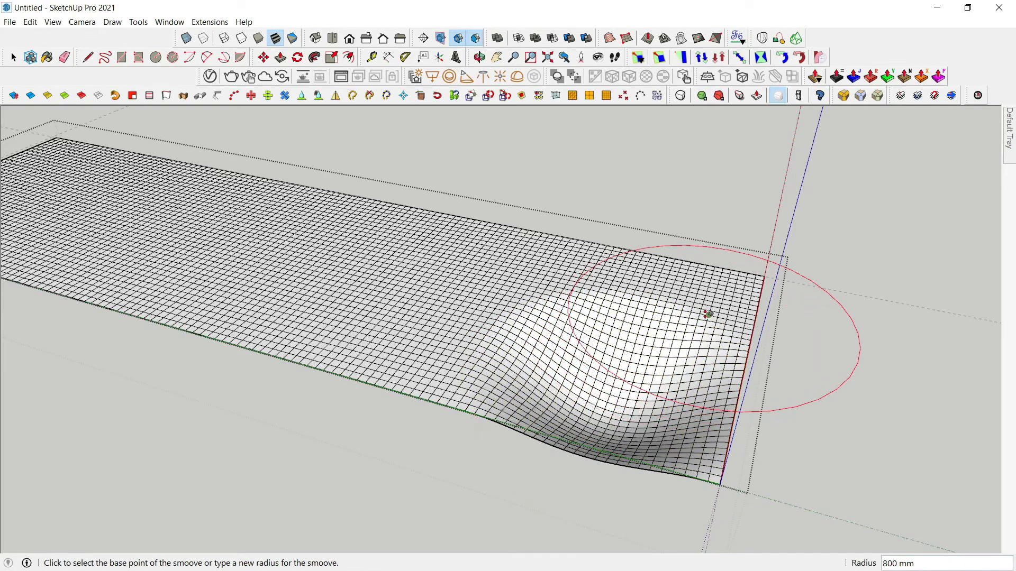
Smoove two more depressions downward around the middle of the grid, the second about 346 mm deep.
left_click(405, 261)
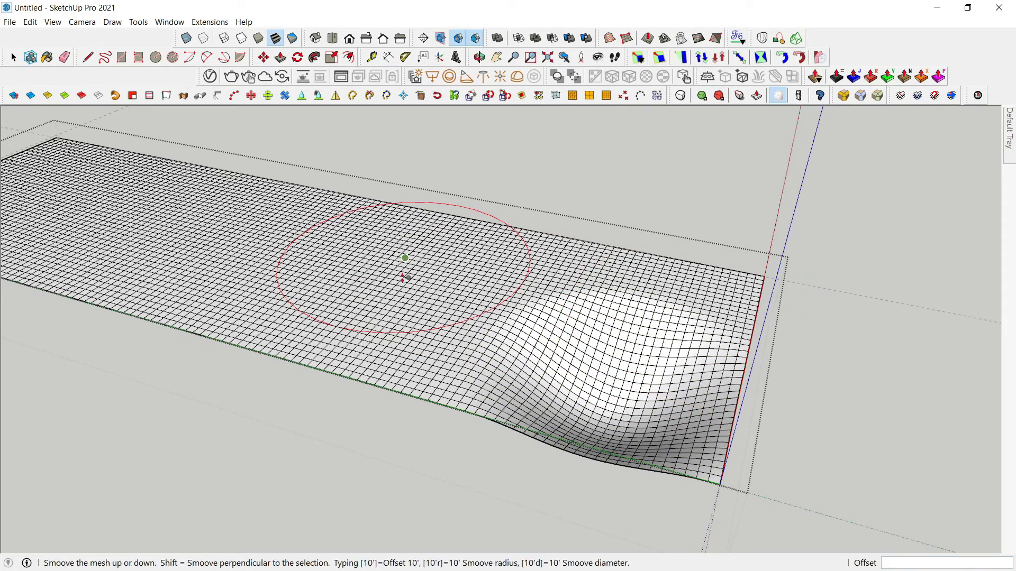
left_click(406, 303)
middle_click_drag(319, 390, 455, 252)
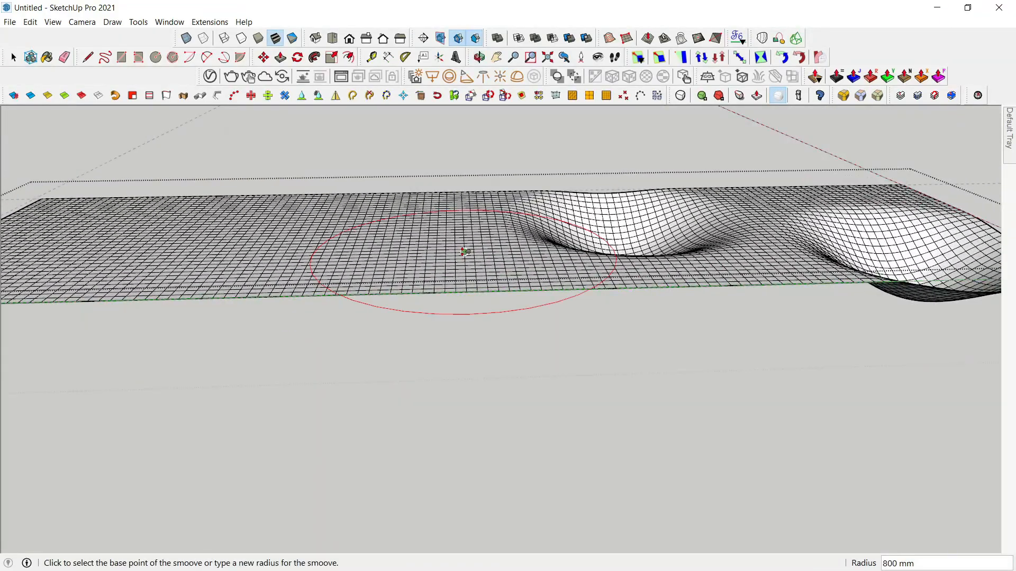
left_click(436, 241)
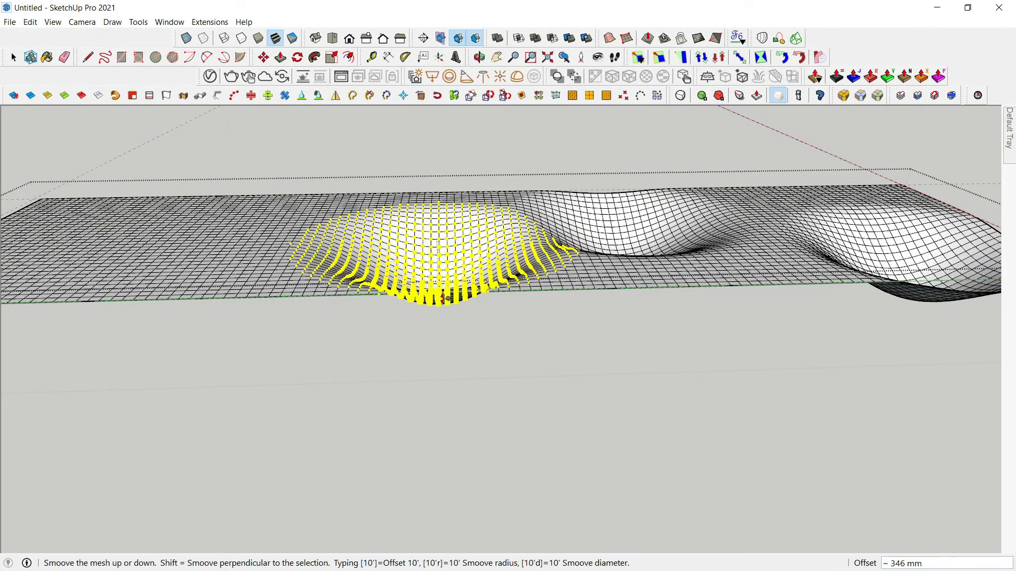
left_click(385, 306)
Smoove three more depressions downward, two toward the far end, one about 395 mm deep, and one between the existing hollows.
middle_click_drag(385, 306, 470, 303)
left_click(398, 280)
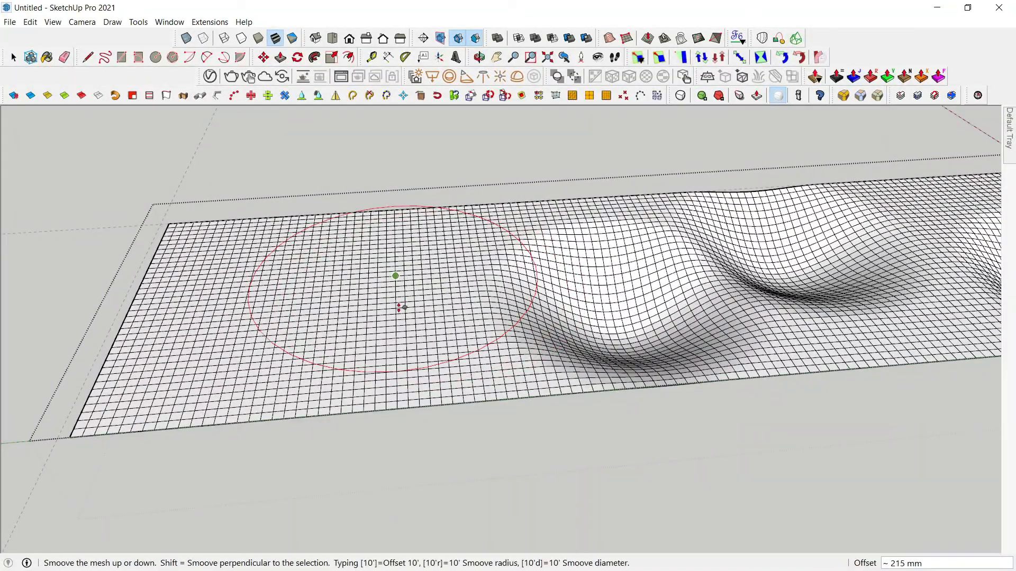
left_click(399, 322)
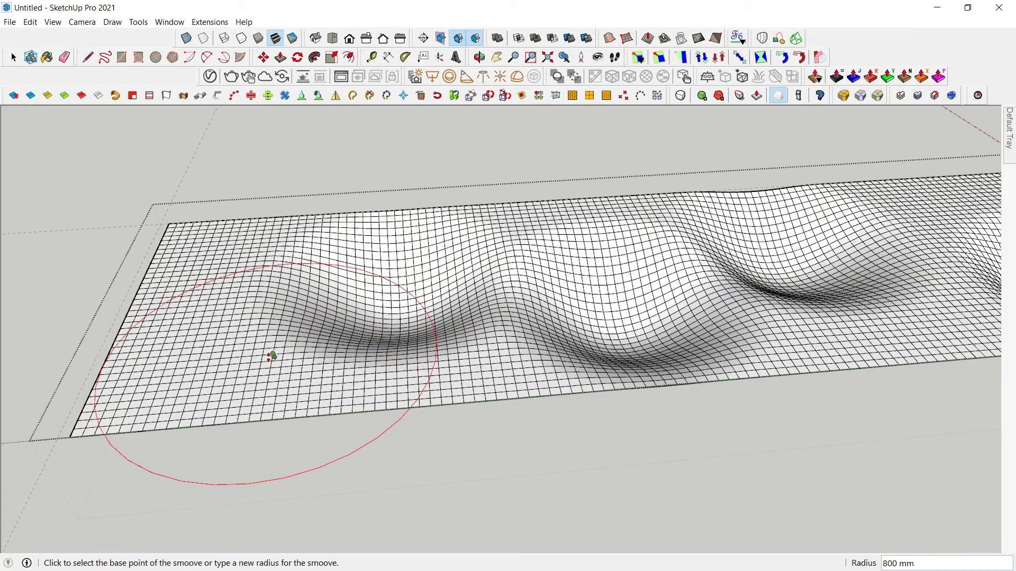
left_click(265, 350)
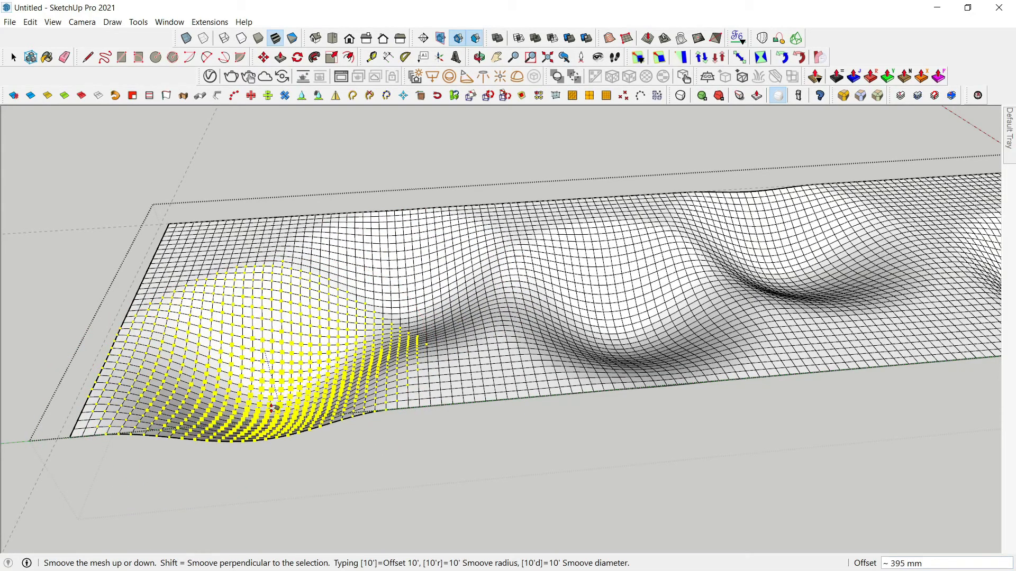
left_click(271, 406)
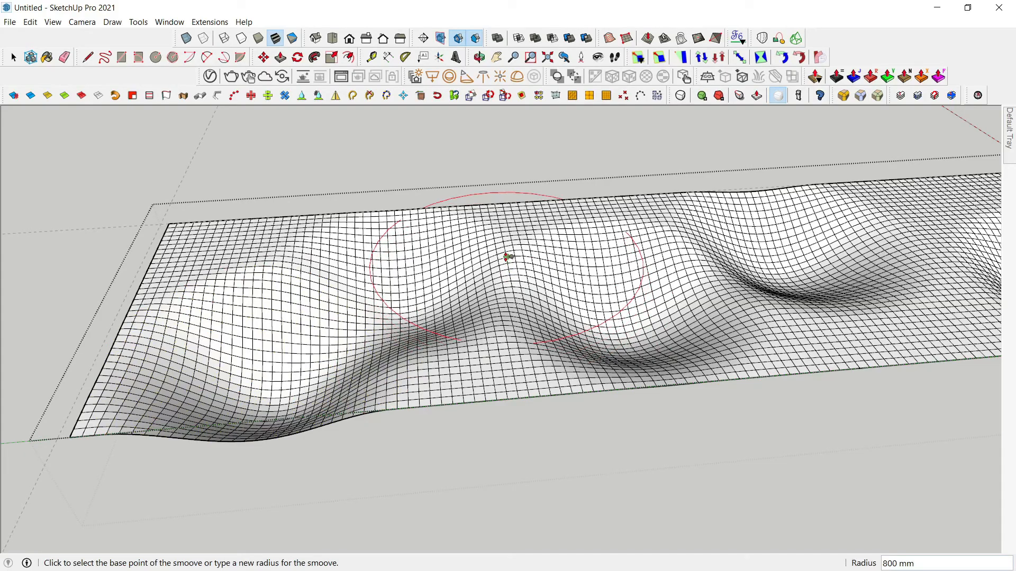
left_click(509, 270)
left_click(539, 351)
middle_click_drag(539, 351, 619, 313)
Soften all edges of the wavy mesh at 20 degrees with smooth normals and soften coplanar enabled.
key("space")
triple_click(619, 313)
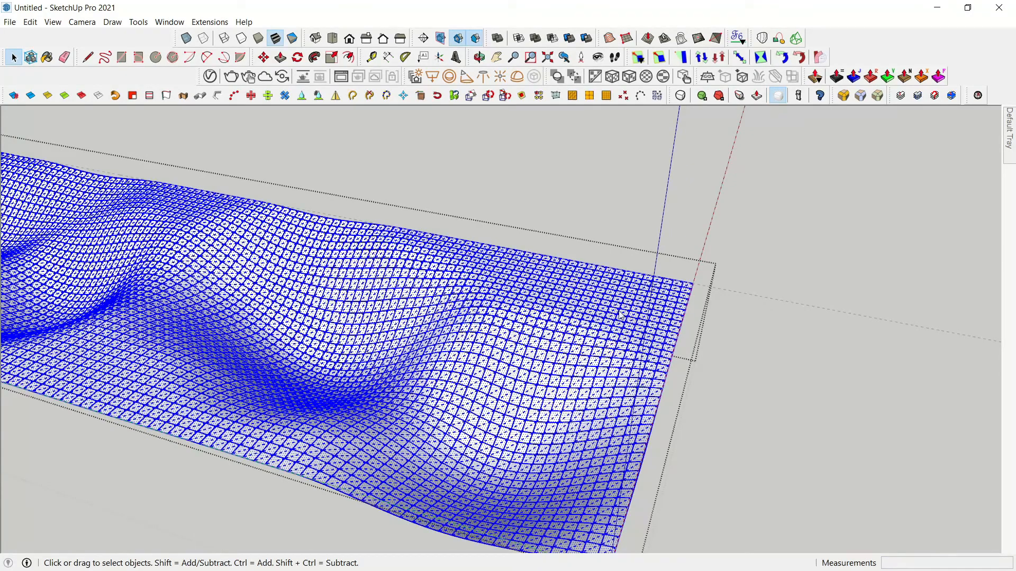
right_click(619, 313)
left_click(673, 298)
scroll(884, 511, "down", 1)
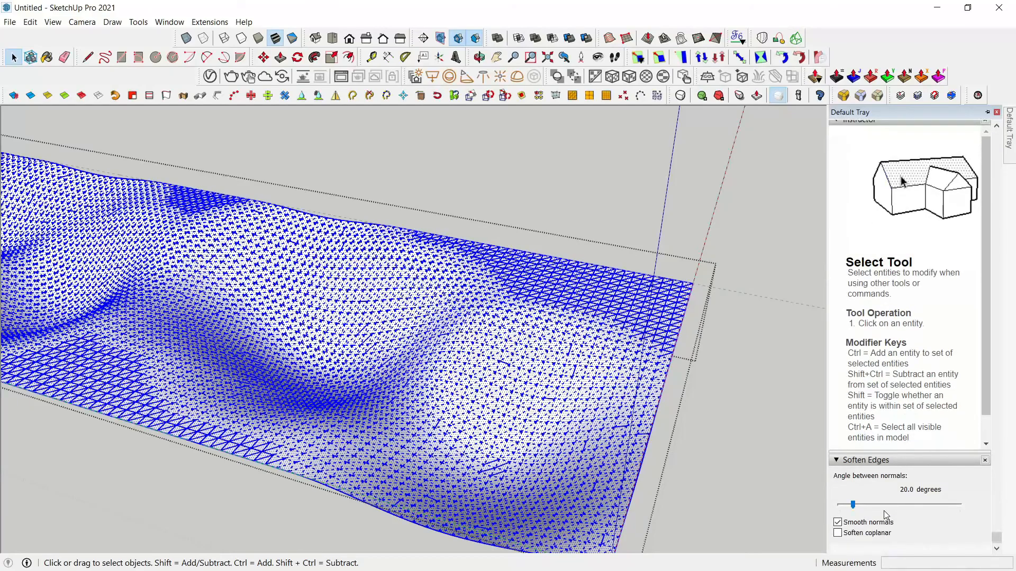
left_click(838, 533)
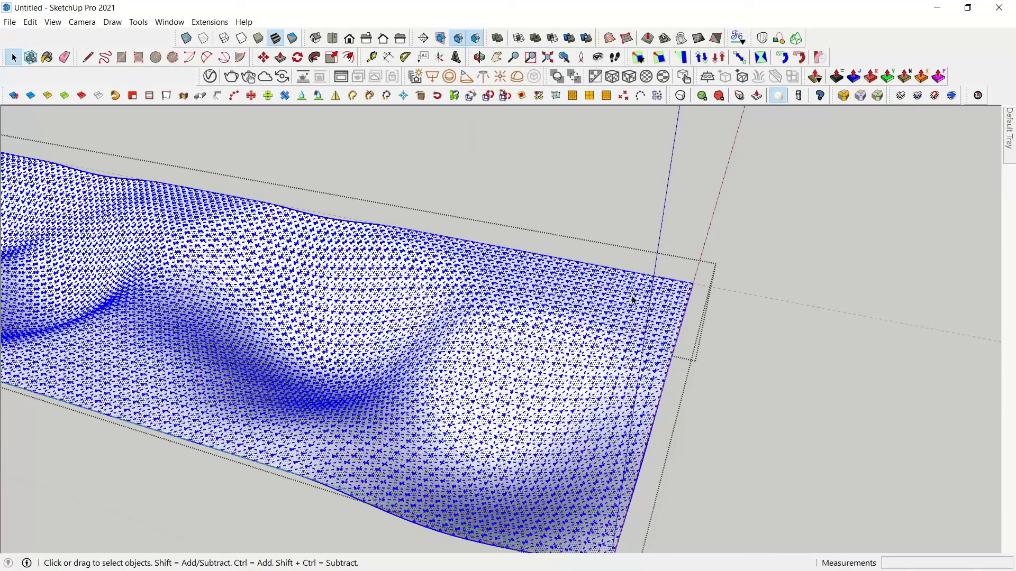
left_click(706, 290)
Draw a 100 mm vertical line up from the mesh corner at the end of the straight long edge.
scroll(686, 285, "up", 3)
key("l")
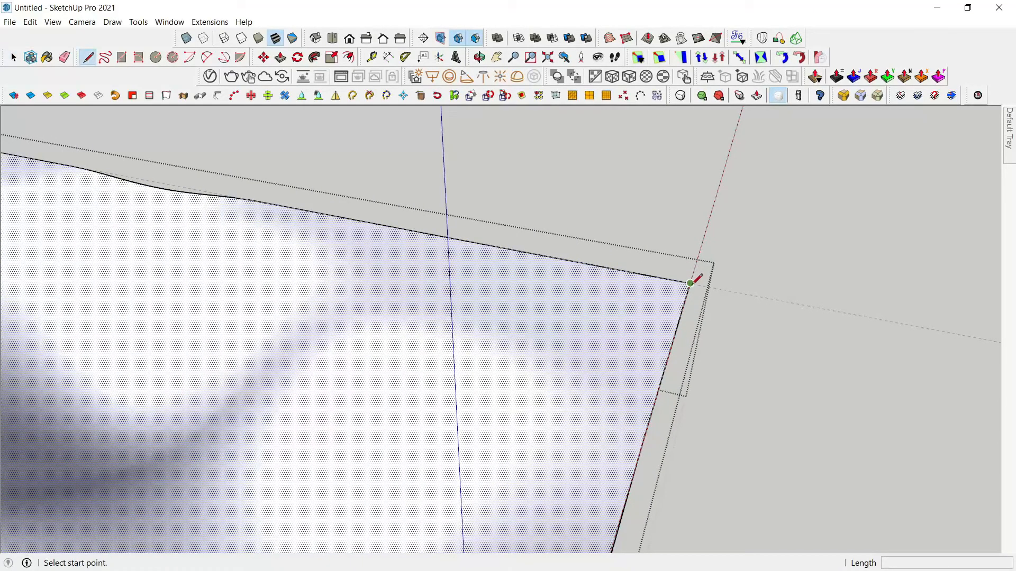
left_click(690, 283)
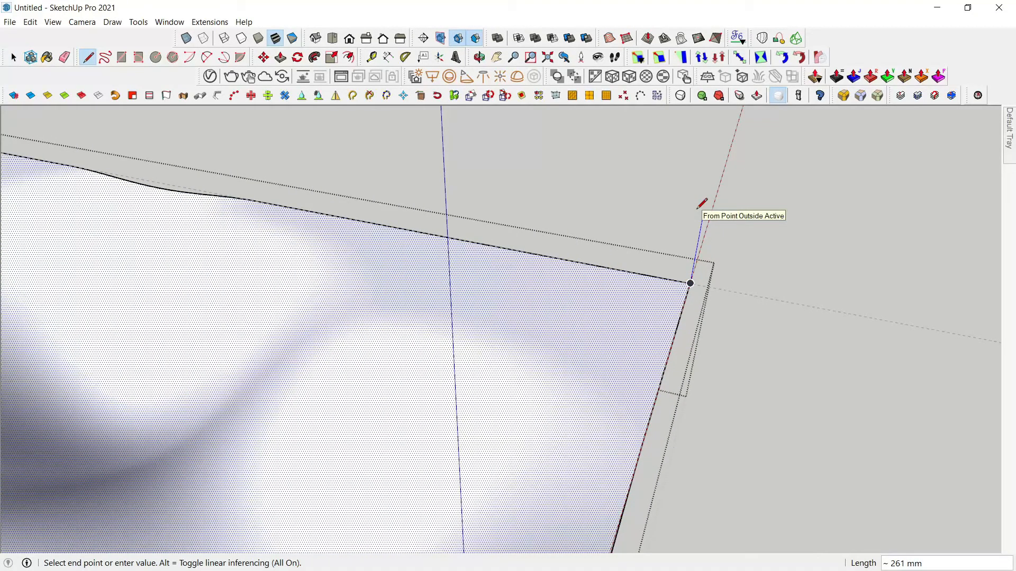
type("100")
key("Return")
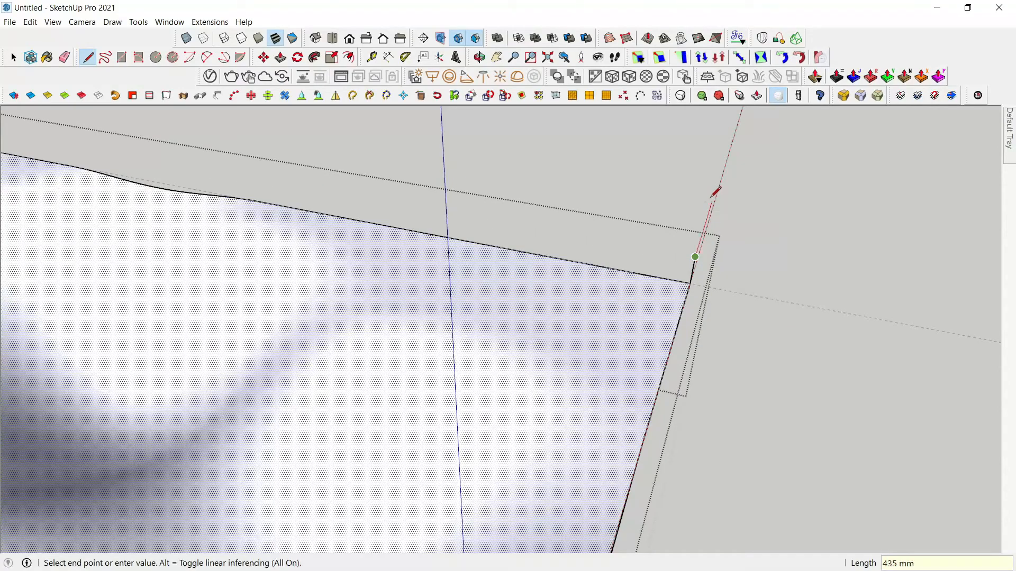
Draw a line along the green axis above the long edge and close it down to the far mesh corner.
key("shift")
scroll(585, 232, "down", 3)
middle_click_drag(562, 228, 999, 322, "shift")
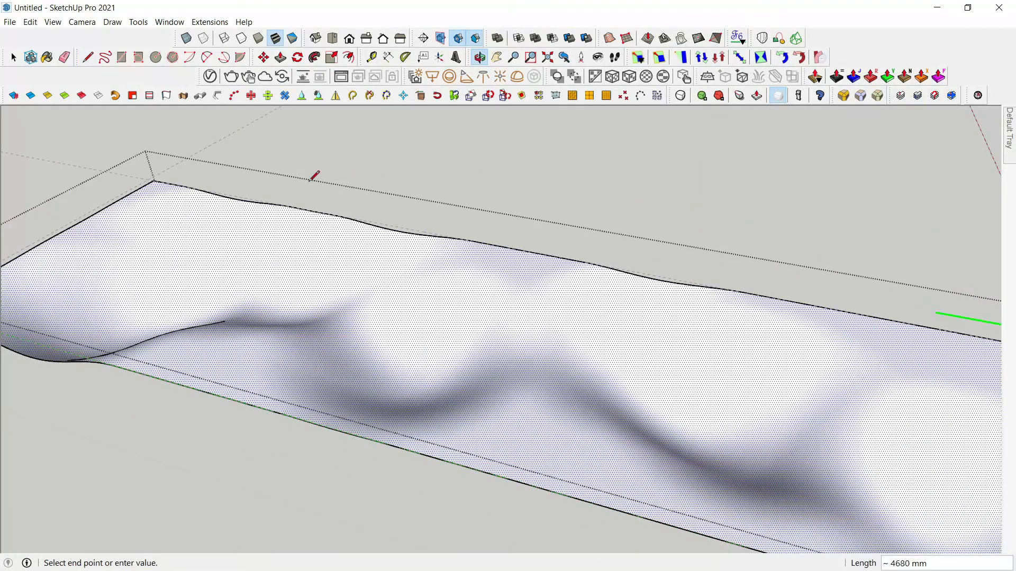
left_click(150, 168)
left_click(154, 181)
Draw an 1800 mm line above the short far edge and close it down 100 mm to the mesh corner.
left_click(150, 168)
middle_click_drag(145, 170, 268, 170)
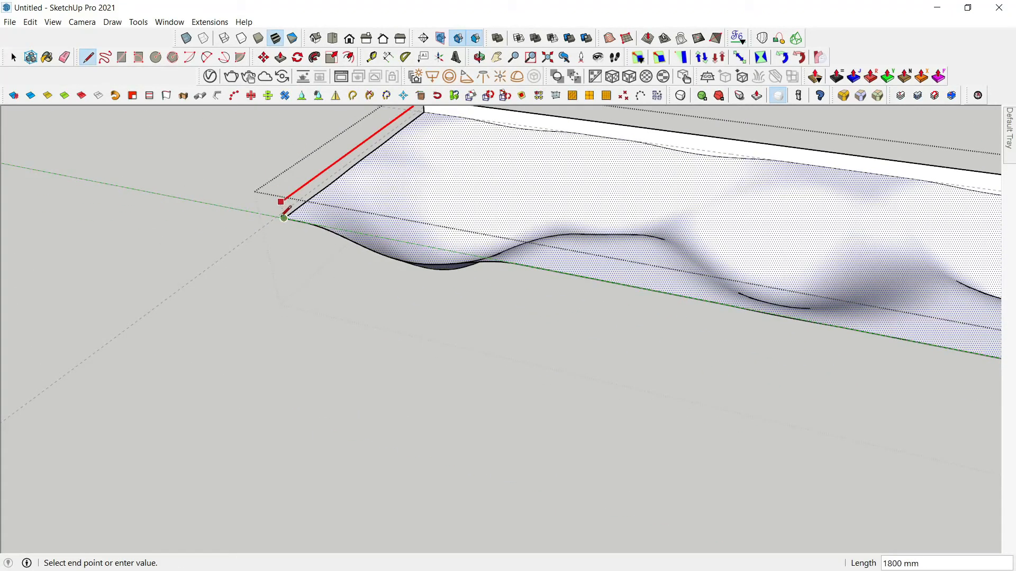
left_click(281, 202)
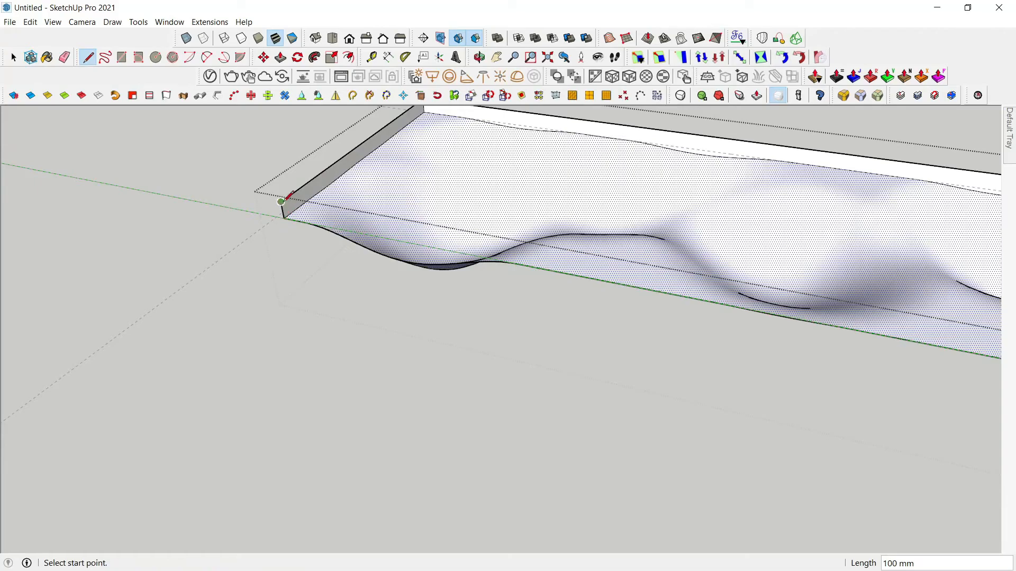
Draw the 6000 mm top line along the remaining long side and close the near end to complete the solid.
left_click(281, 202)
scroll(321, 196, "down", 3)
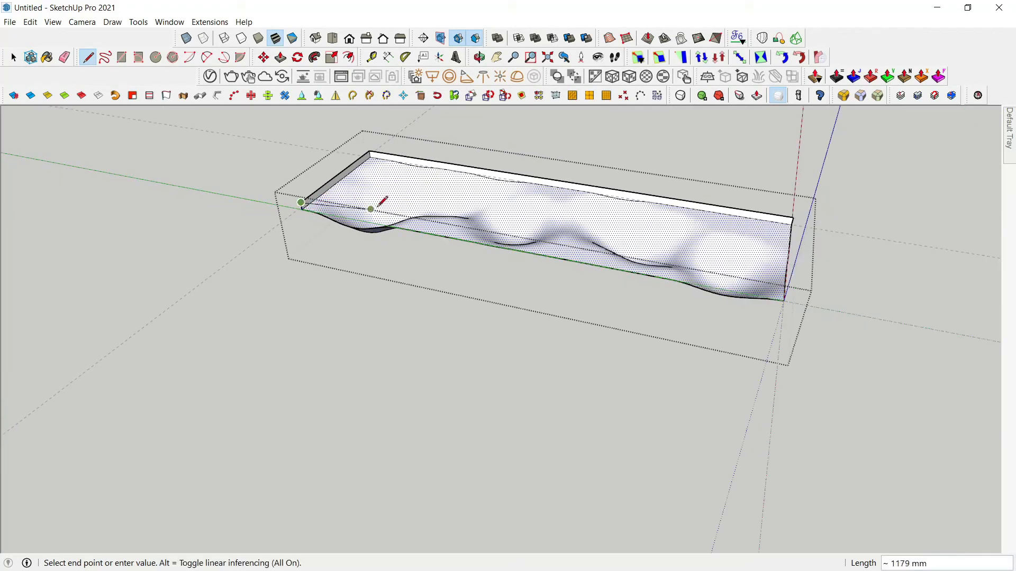
scroll(791, 295, "up", 5)
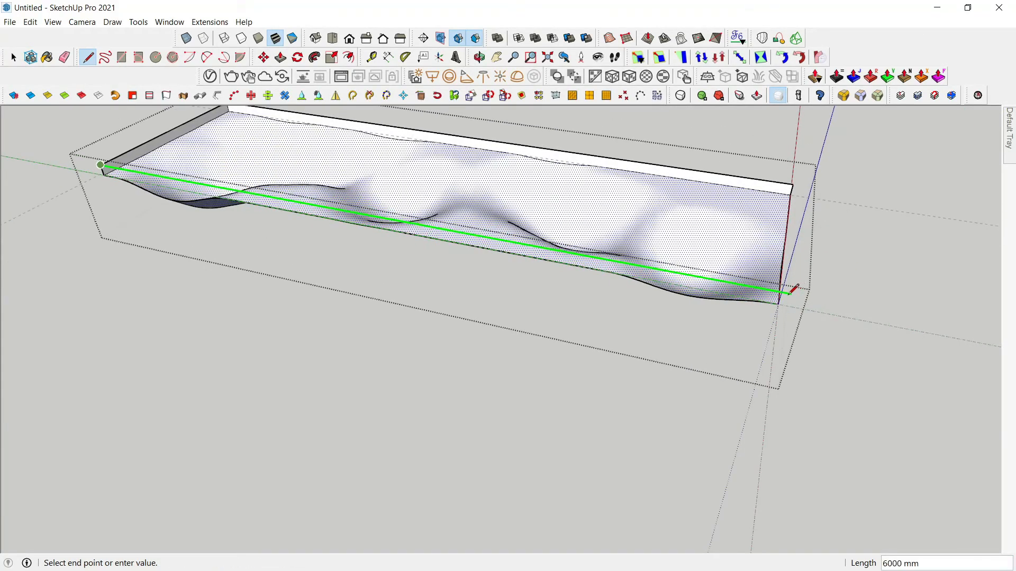
left_click(771, 287)
middle_click_drag(772, 286, 547, 313)
left_click(762, 200)
middle_click_drag(752, 258, 503, 311)
scroll(748, 298, "down", 3)
Select all geometry of the wavy solid and reverse its faces.
mouse_move(748, 298)
middle_mouse_down()
mouse_move(251, 319)
mouse_move(802, 302)
mouse_move(529, 333)
mouse_move(885, 318)
middle_mouse_up()
key("space")
triple_click(661, 341)
right_click(661, 339)
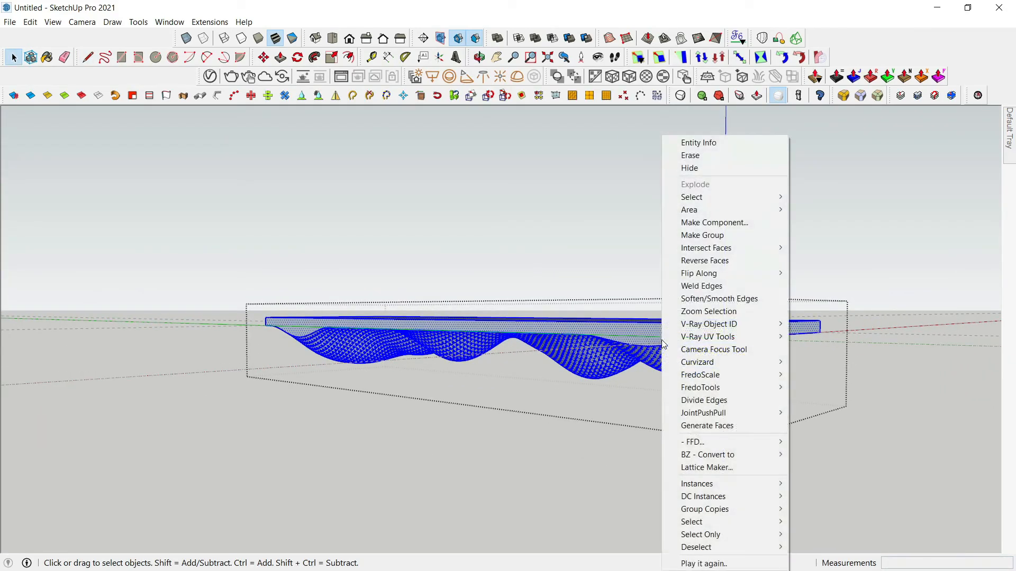
left_click(726, 261)
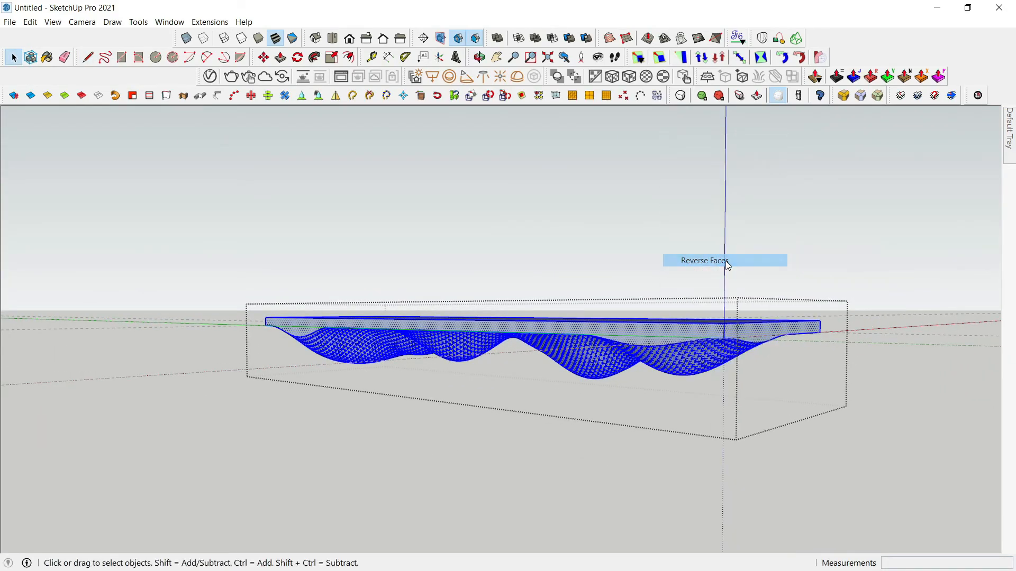
left_click(660, 274)
Slice the wavy group with Slicer5 along the Y axis, using 200 mm spacing, 20 mm thickness, and references and flattening enabled.
mouse_move(660, 274)
middle_mouse_down()
mouse_move(608, 376)
mouse_move(410, 255)
mouse_move(517, 237)
mouse_move(553, 274)
mouse_move(575, 334)
mouse_move(547, 276)
mouse_move(516, 291)
mouse_move(483, 229)
mouse_move(553, 244)
mouse_move(556, 234)
mouse_move(531, 358)
mouse_move(699, 359)
mouse_move(676, 403)
mouse_move(834, 188)
middle_mouse_up()
triple_click(517, 237)
key("Escape")
left_click(545, 265)
left_click(901, 96)
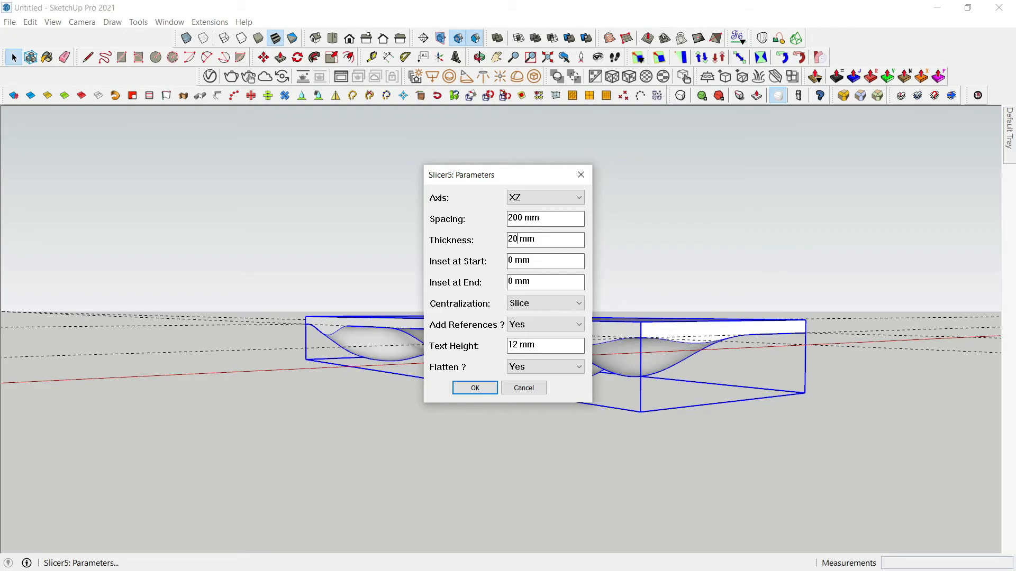
left_click(545, 197)
left_click(534, 221)
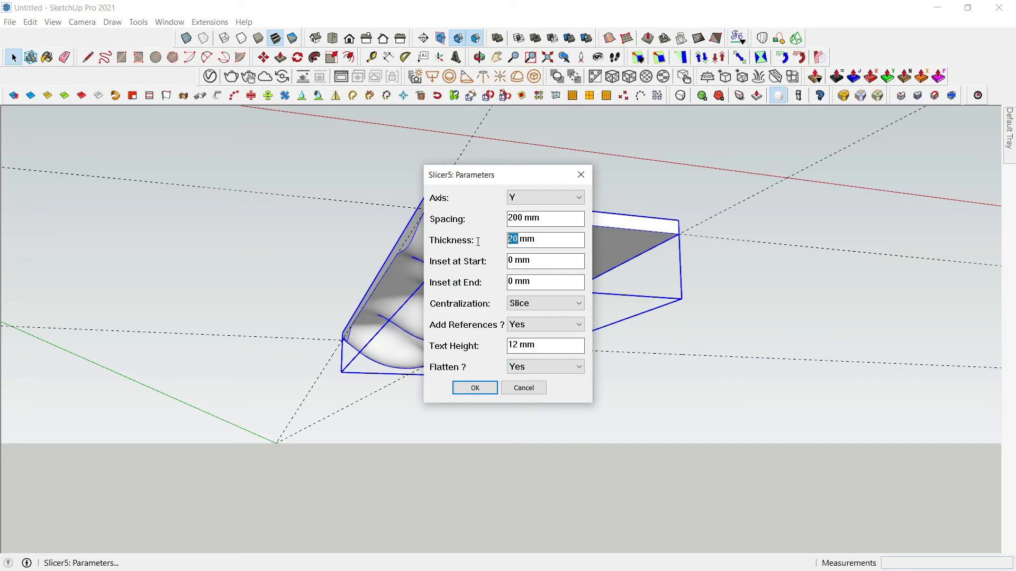
left_click(472, 391)
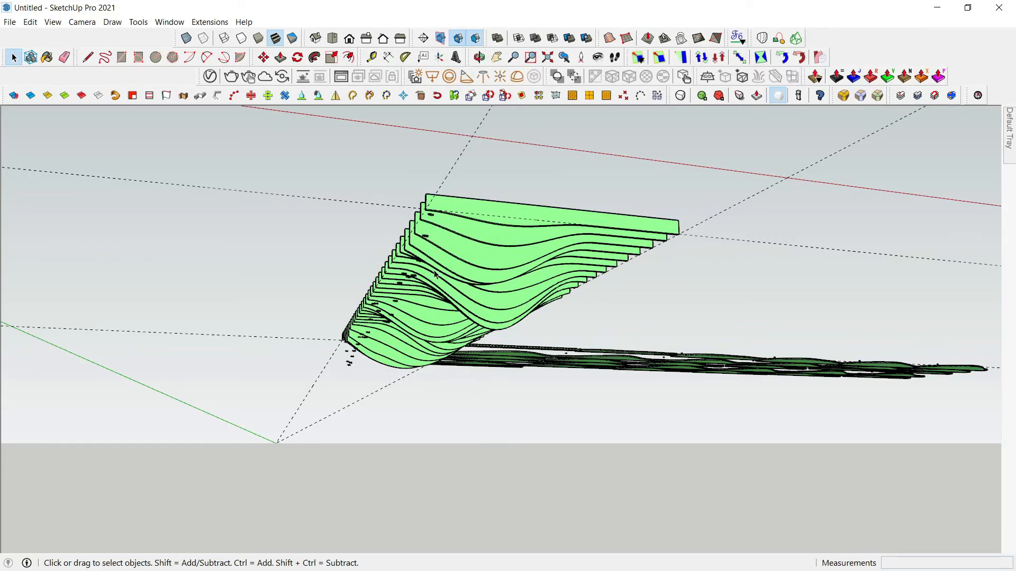
Delete the flattened copies of the slices lying beside the sliced form.
middle_click_drag(439, 309, 577, 405)
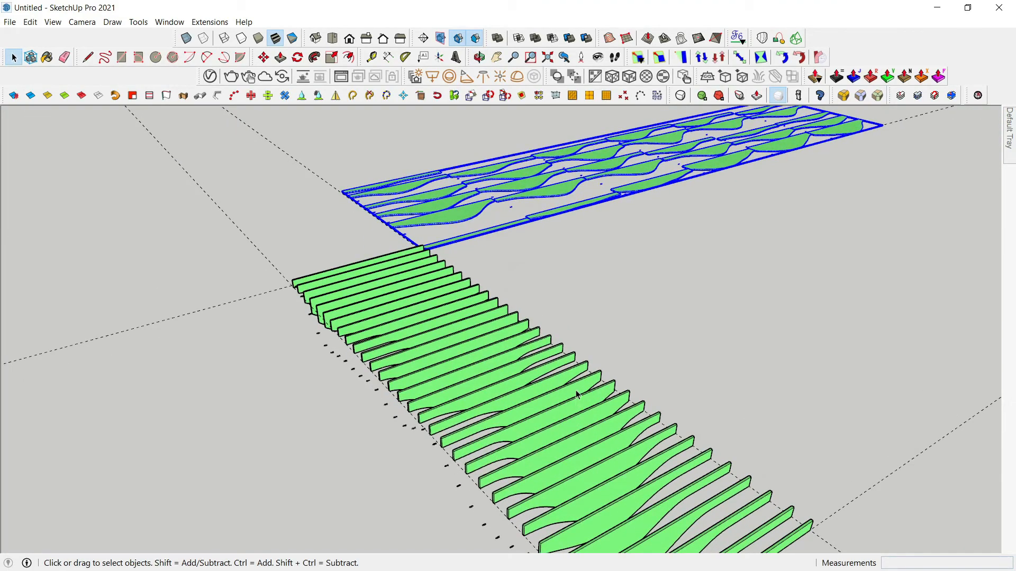
key("Delete")
scroll(544, 243, "down", 3)
middle_click_drag(582, 250, 549, 270)
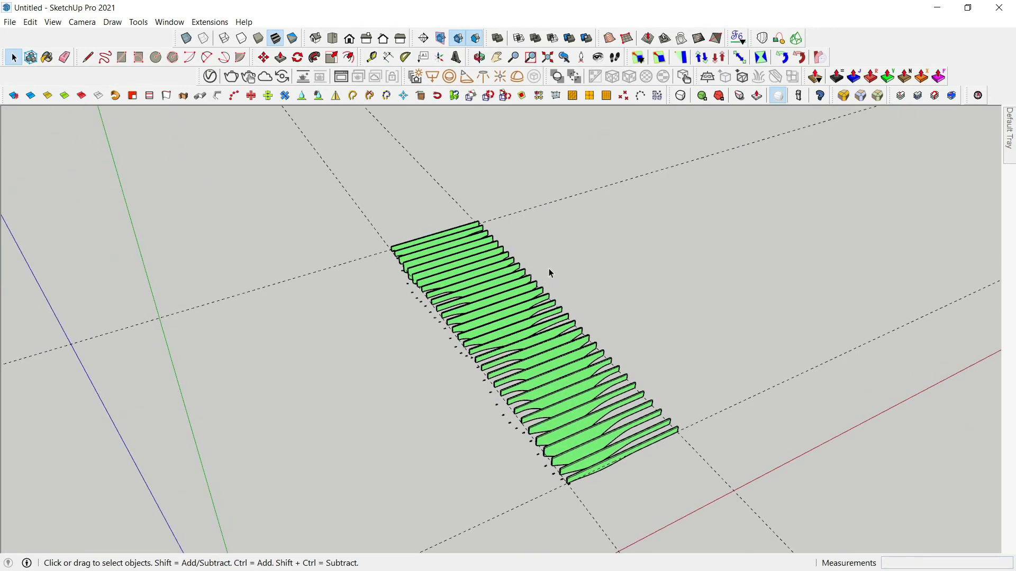
Erase the construction guides around the sliced form.
key("e")
left_click(569, 199)
left_click_drag(470, 212, 373, 233)
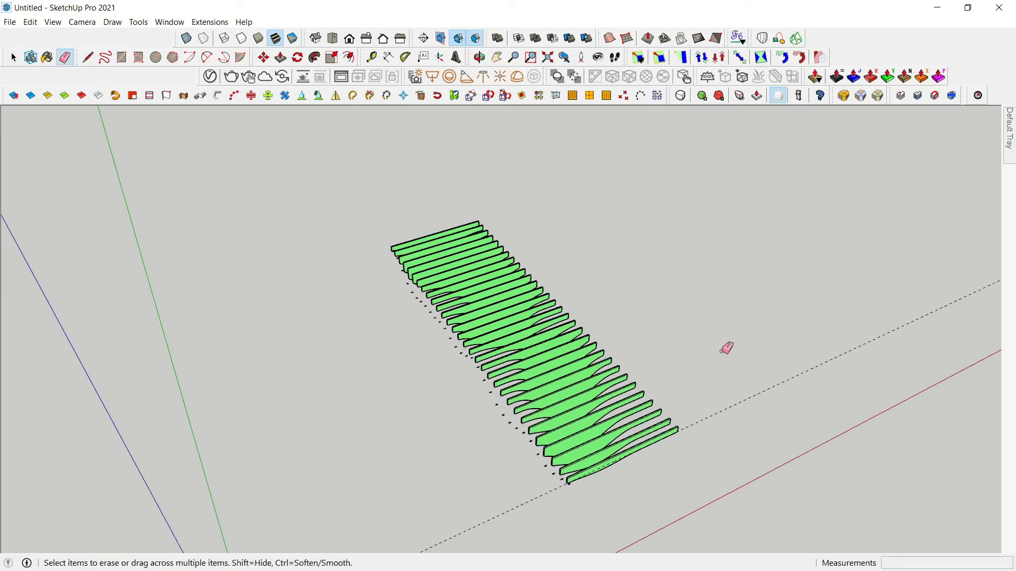
mouse_move(683, 487)
middle_mouse_down()
mouse_move(512, 275)
mouse_move(528, 224)
mouse_move(596, 446)
mouse_move(544, 358)
mouse_move(512, 479)
middle_mouse_up()
Open the sliced group for editing, select all the slats inside it and explode them.
key("space")
left_click(509, 351)
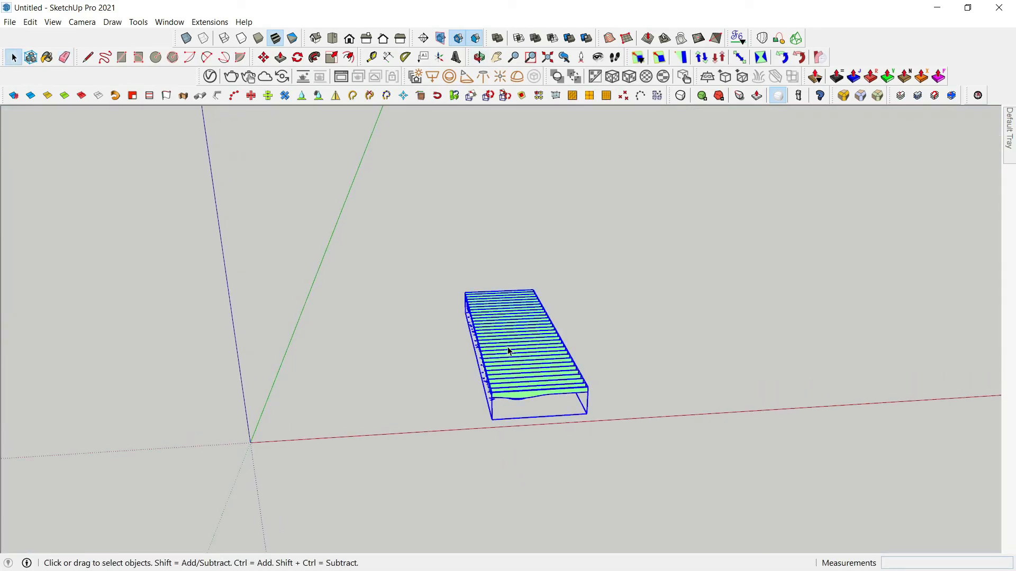
double_click(509, 351)
left_click_drag(439, 254, 649, 444)
right_click(517, 358)
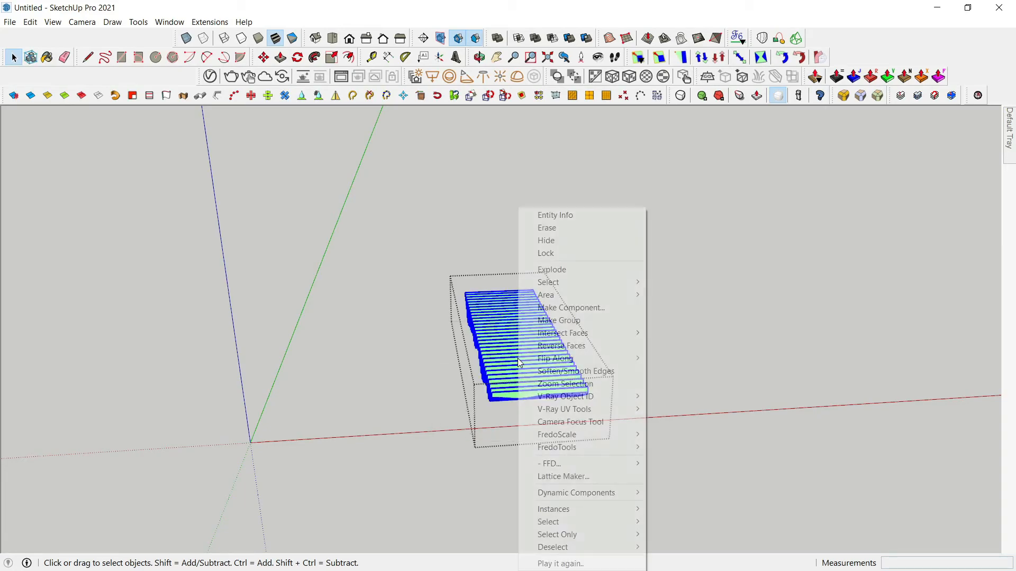
left_click(552, 269)
Delete the slice number labels at the ends of the slats, selecting them from the front view.
scroll(521, 394, "up", 5)
left_click(513, 399)
middle_click_drag(513, 399, 828, 444)
scroll(801, 435, "down", 3)
scroll(801, 436, "up", 1)
key("shift+f")
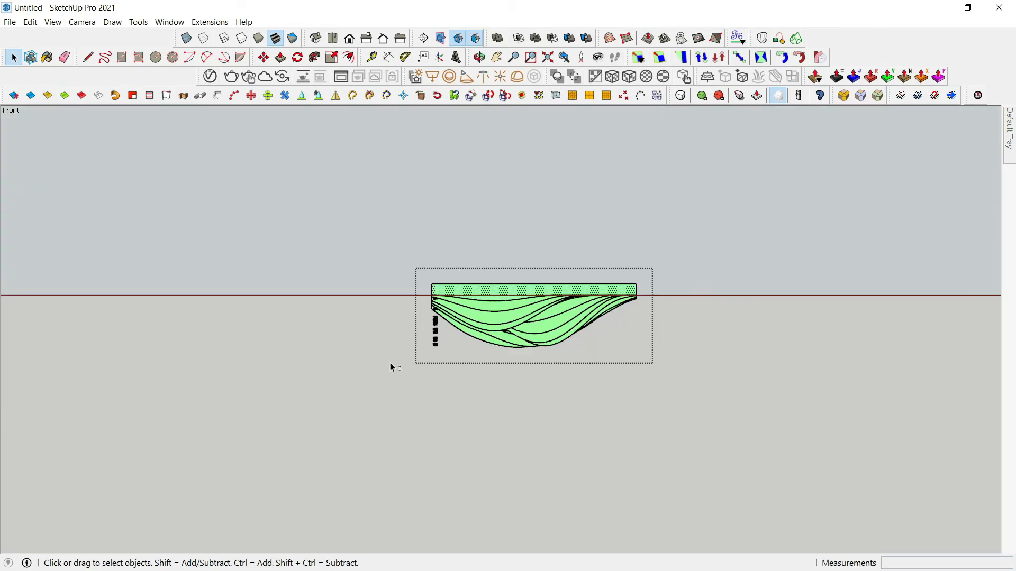
scroll(426, 325, "up", 6)
left_click_drag(437, 280, 462, 448)
key("Delete")
scroll(439, 220, "up", 2)
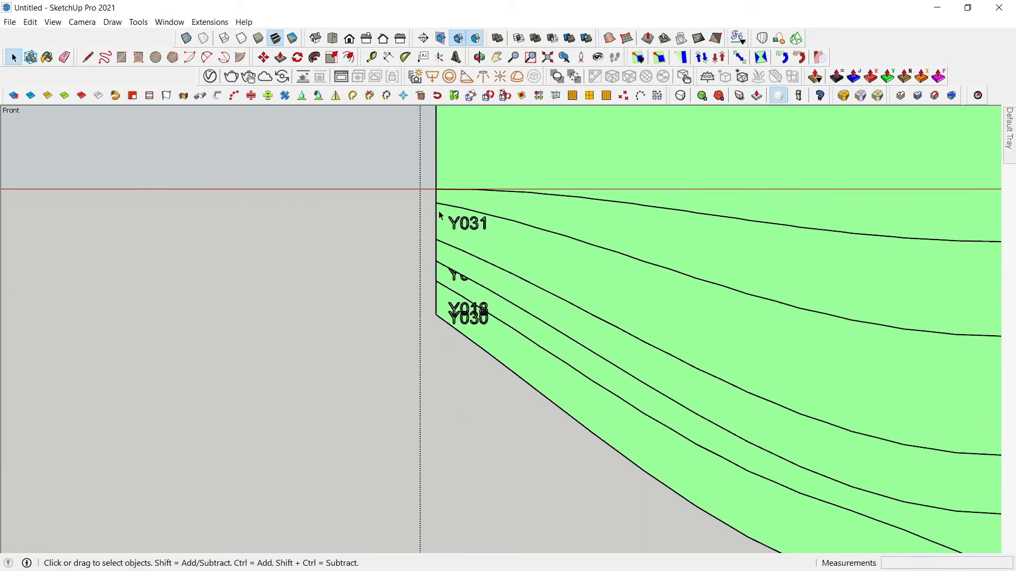
left_click_drag(481, 298, 492, 331)
middle_click_drag(492, 329, 855, 390)
scroll(853, 391, "down", 3)
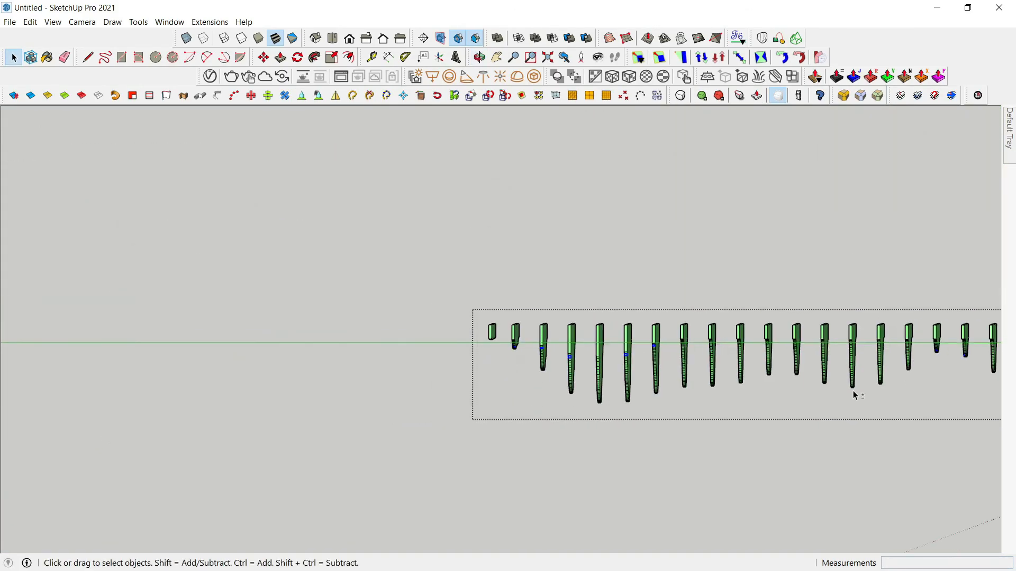
middle_click_drag(746, 385, 562, 392, "shift")
middle_click_drag(662, 308, 556, 400)
Draw a rectangle of 5950 by 1800 mm over the whole slat group in top view, snapping to its opposite corners.
left_click(556, 400)
scroll(555, 401, "up", 5)
key("F2")
scroll(478, 404, "down", 4)
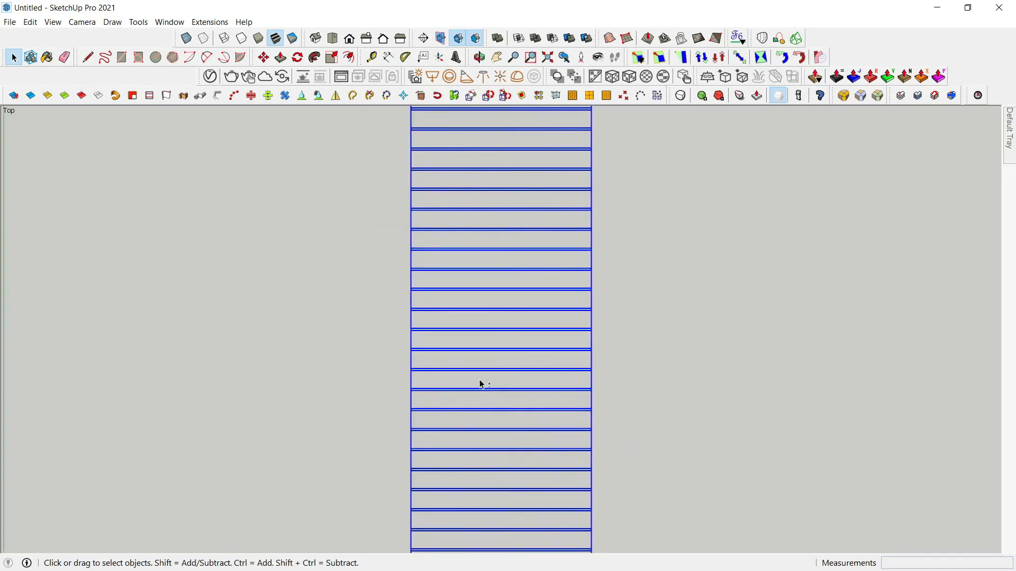
scroll(428, 195, "up", 2)
scroll(429, 197, "up", 3)
key("r")
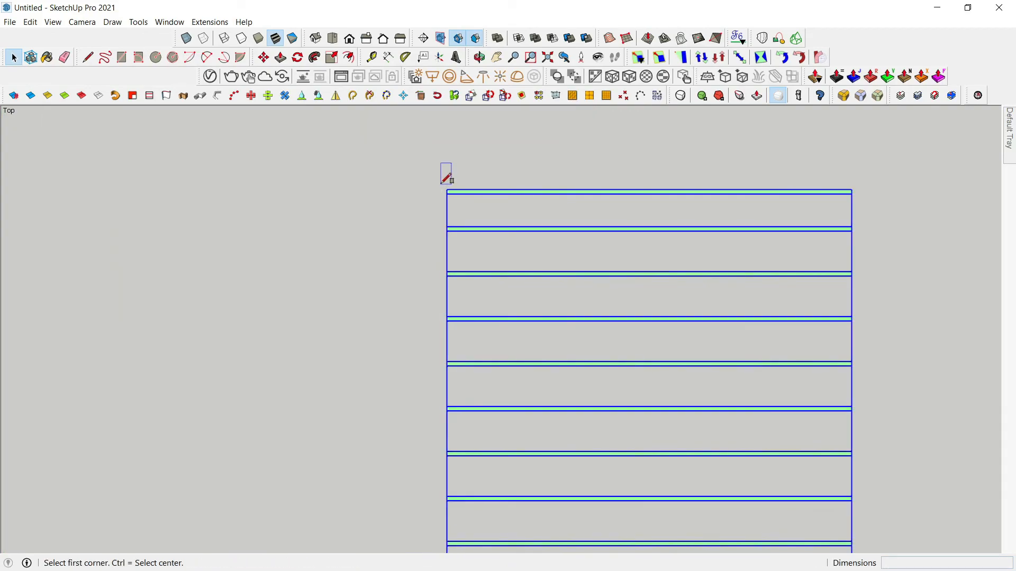
left_click(447, 189)
scroll(648, 261, "down", 3)
middle_click_drag(740, 358, 589, 114, "shift")
scroll(654, 249, "down", 3)
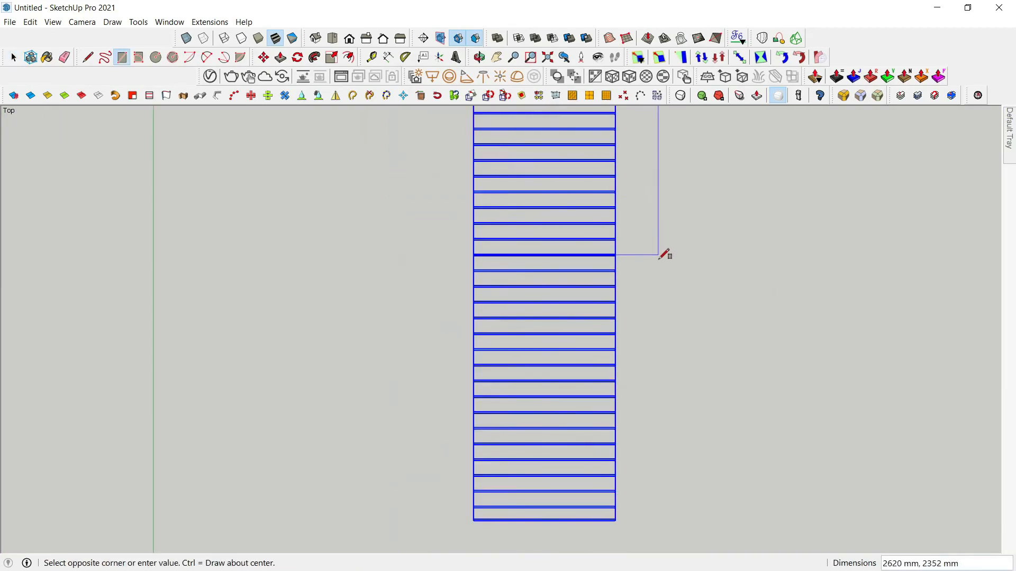
scroll(626, 460, "up", 3)
scroll(641, 456, "up", 4)
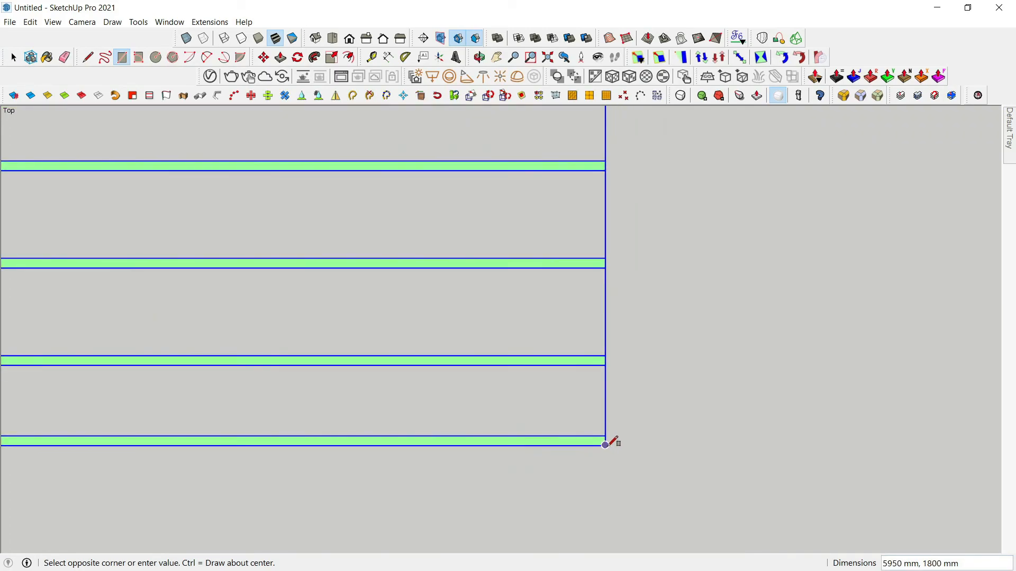
left_click(610, 441)
Offset the rectangle outward by 150 mm and delete its inner face, leaving a border ring around the slats.
key("space")
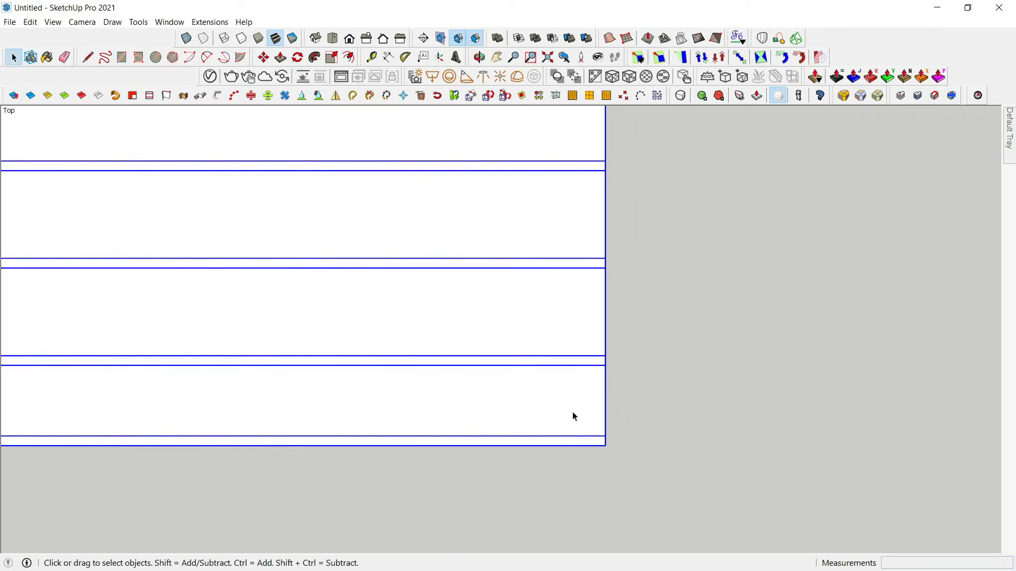
key("f")
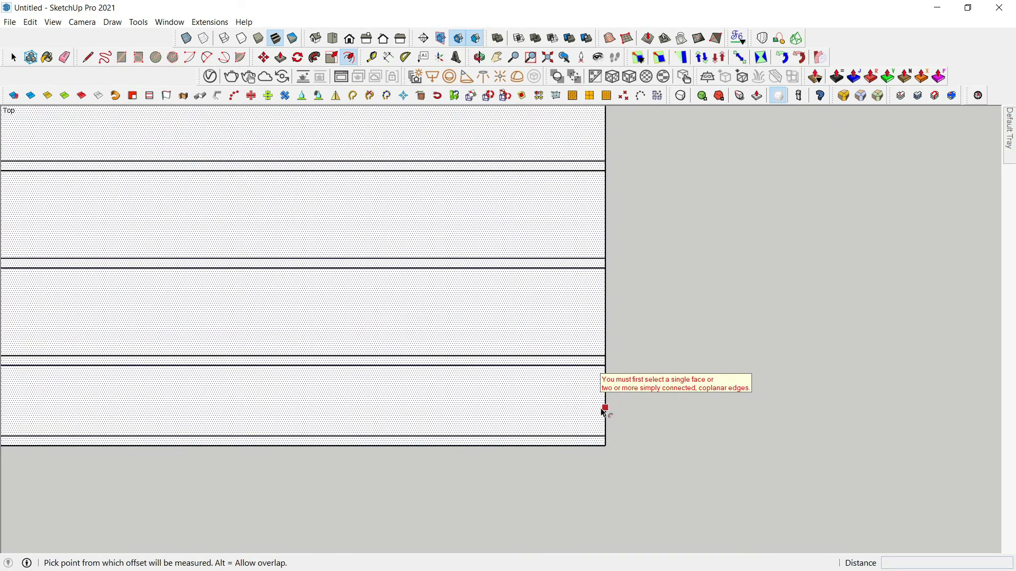
left_click(605, 408)
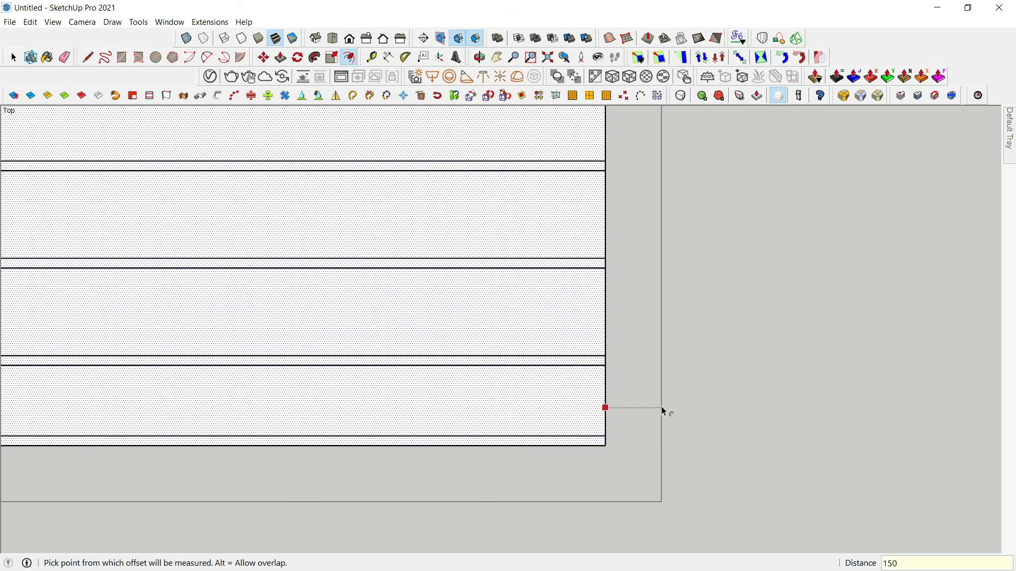
left_click(663, 412)
scroll(661, 411, "down", 5)
key("space")
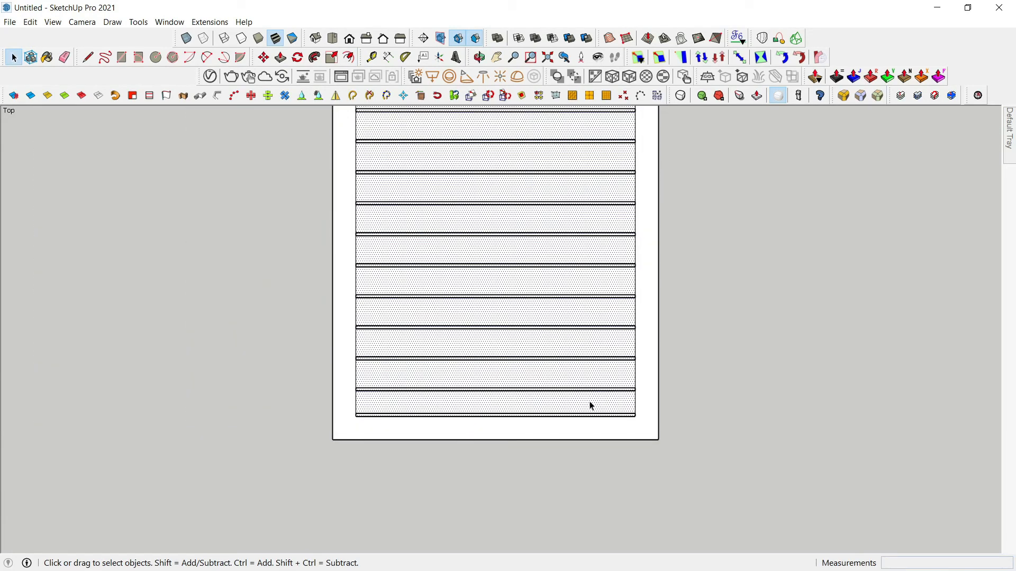
middle_click_drag(592, 406, 655, 288)
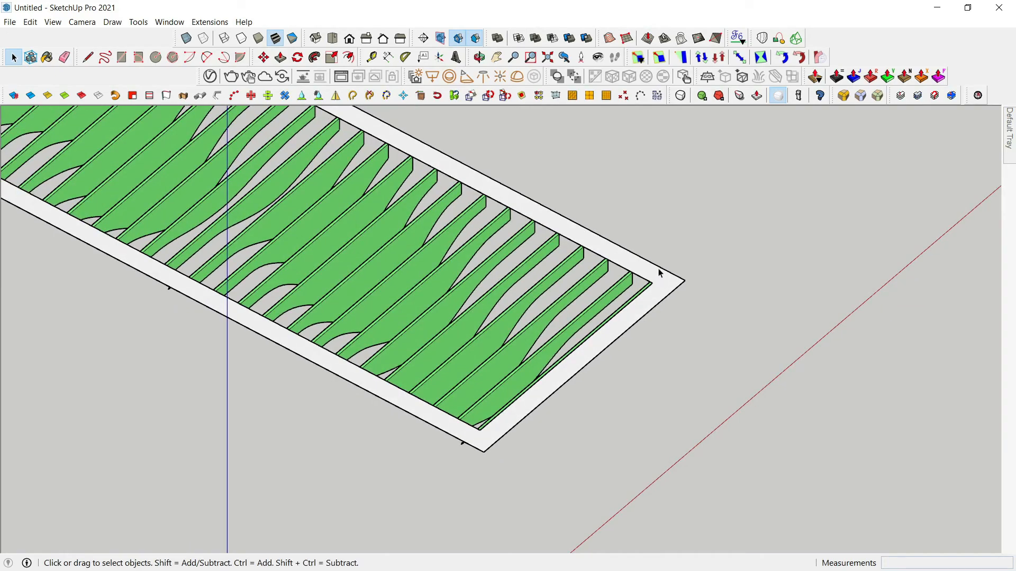
Extrude the border ring upward to form tall walls around the slats.
key("p")
left_click(666, 286)
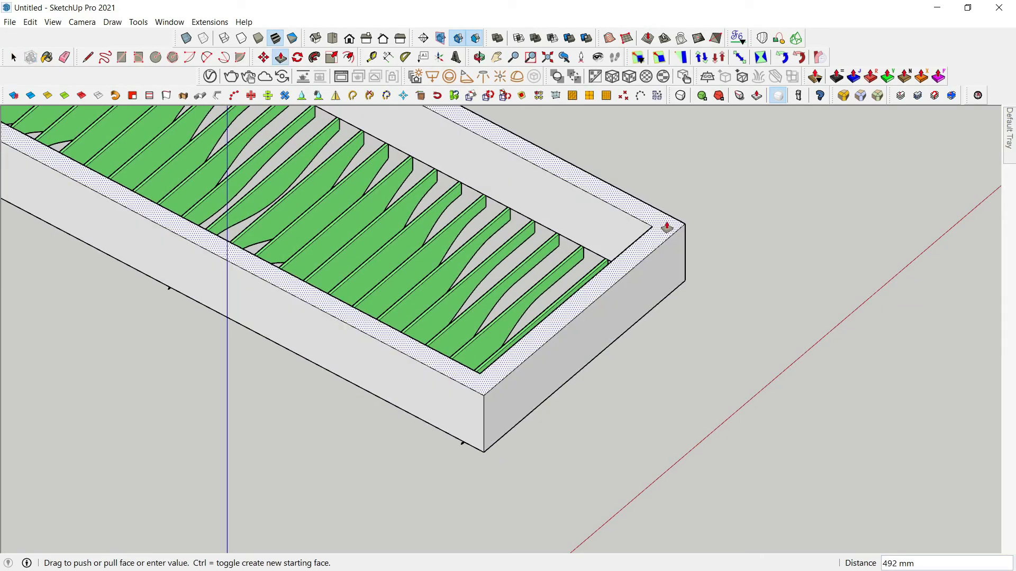
key("Return")
key("space")
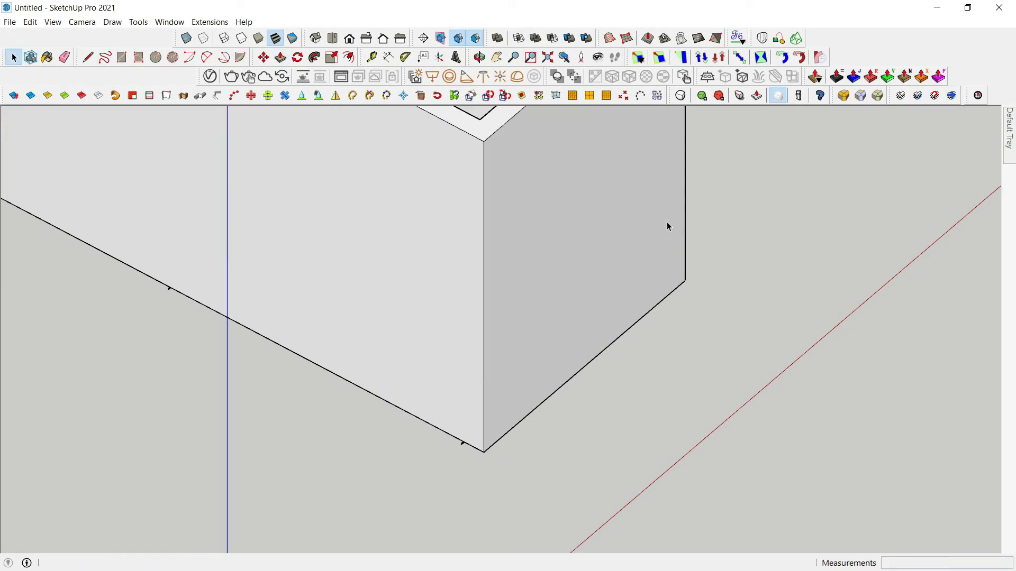
Select all connected wall geometry and make it a group.
scroll(667, 221, "down", 3)
left_click(614, 298)
triple_click(614, 298)
right_click(614, 298)
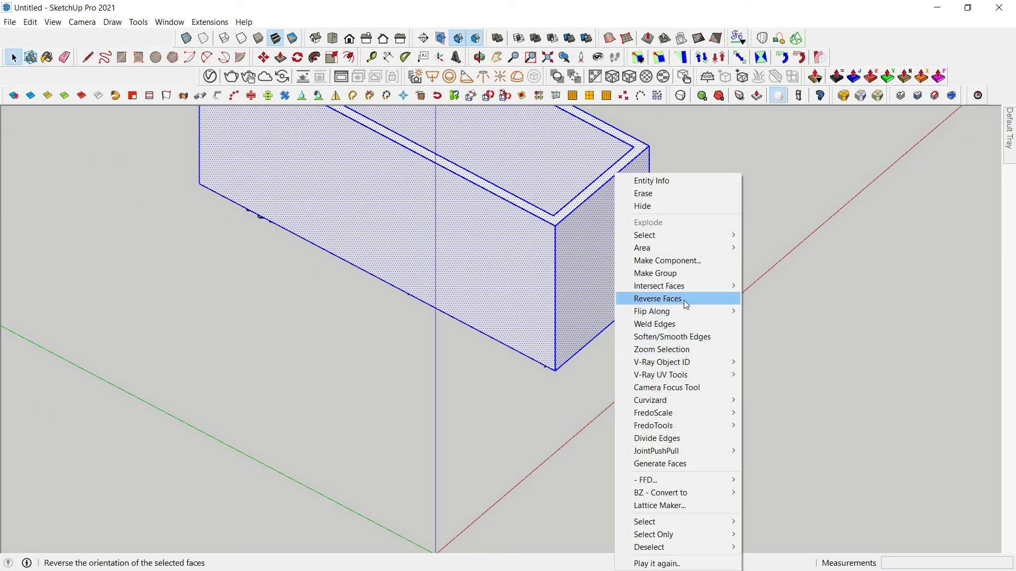
left_click(668, 275)
Move the slat group vertically up to the top of the walls.
middle_click_drag(669, 283, 532, 272)
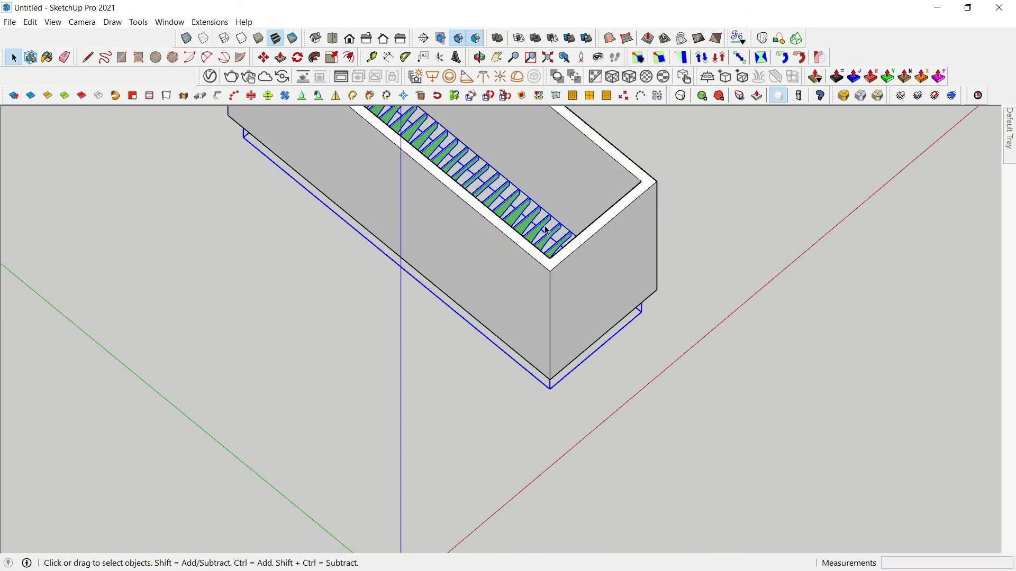
key("m")
left_click(551, 214)
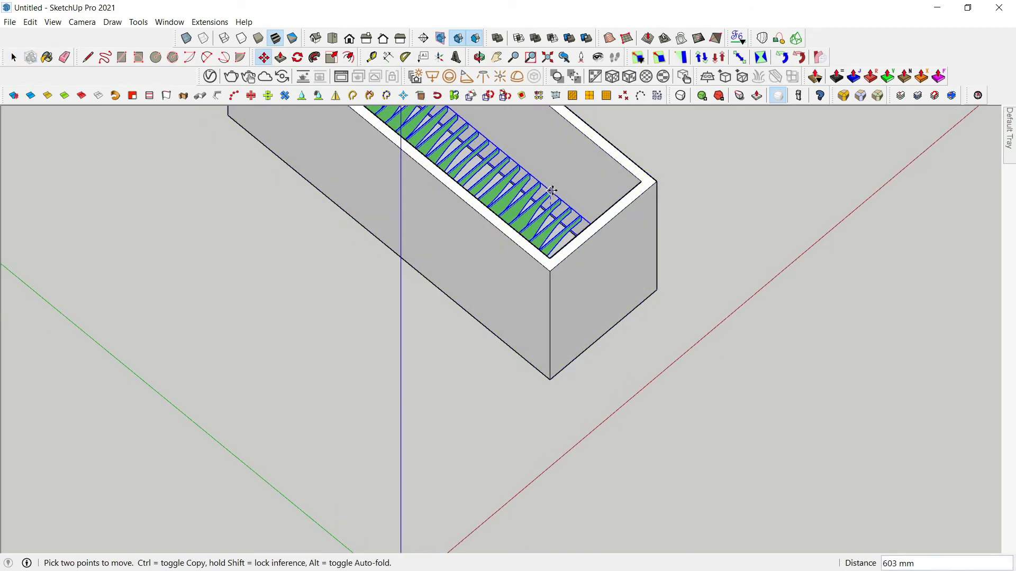
scroll(578, 268, "down", 3)
middle_click_drag(576, 272, 608, 352)
key("space")
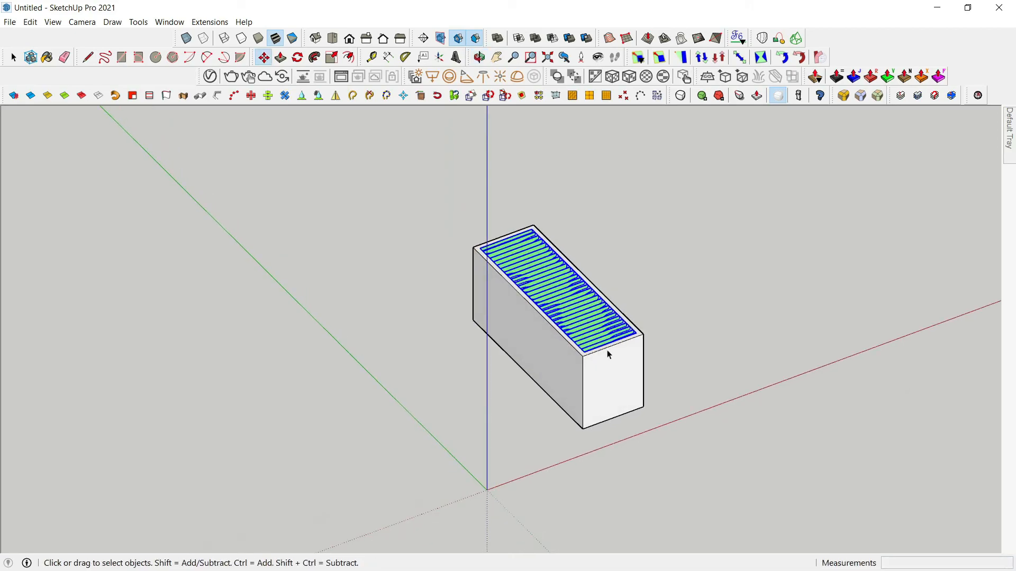
Open the wall group and extrude the walls' top rim upward by 600 mm.
scroll(634, 338, "up", 5)
double_click(637, 338)
key("p")
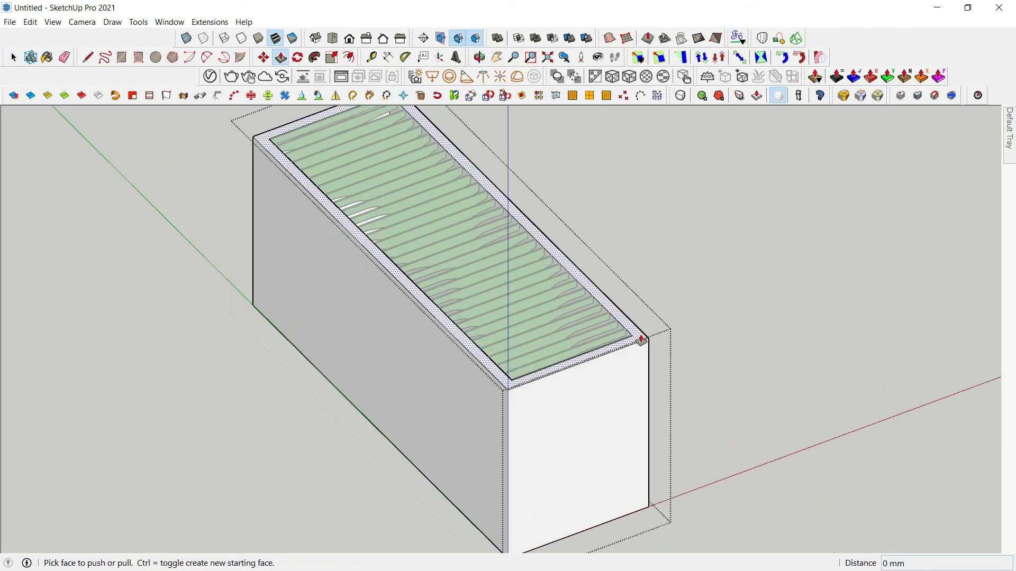
left_click(640, 338)
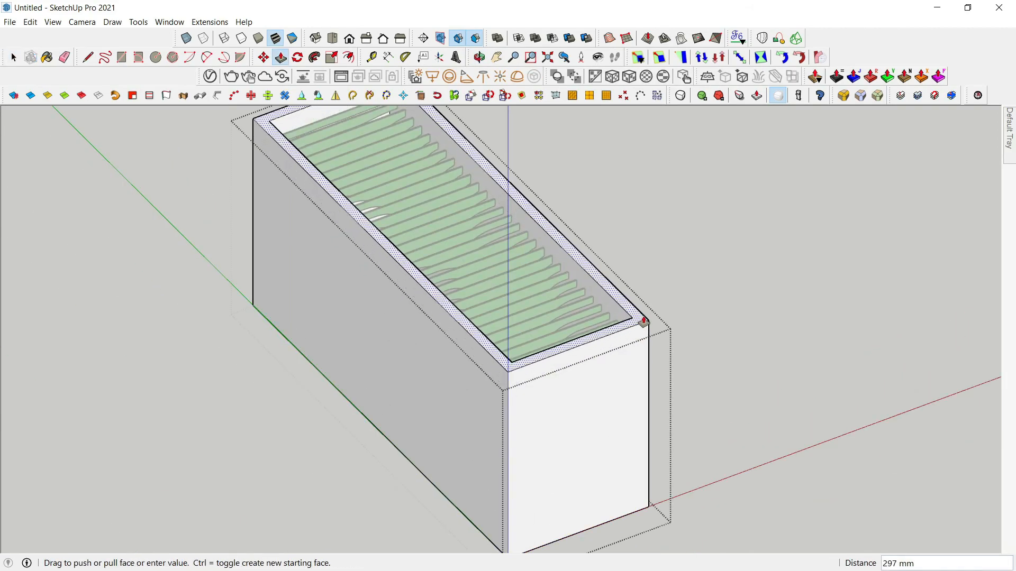
type("600")
key("Return")
key("space")
key("Escape")
Place a section plane on the front end wall and move it inward to cut the room open.
scroll(554, 270, "down", 2)
middle_click_drag(554, 269, 445, 186, "shift")
left_click(422, 38)
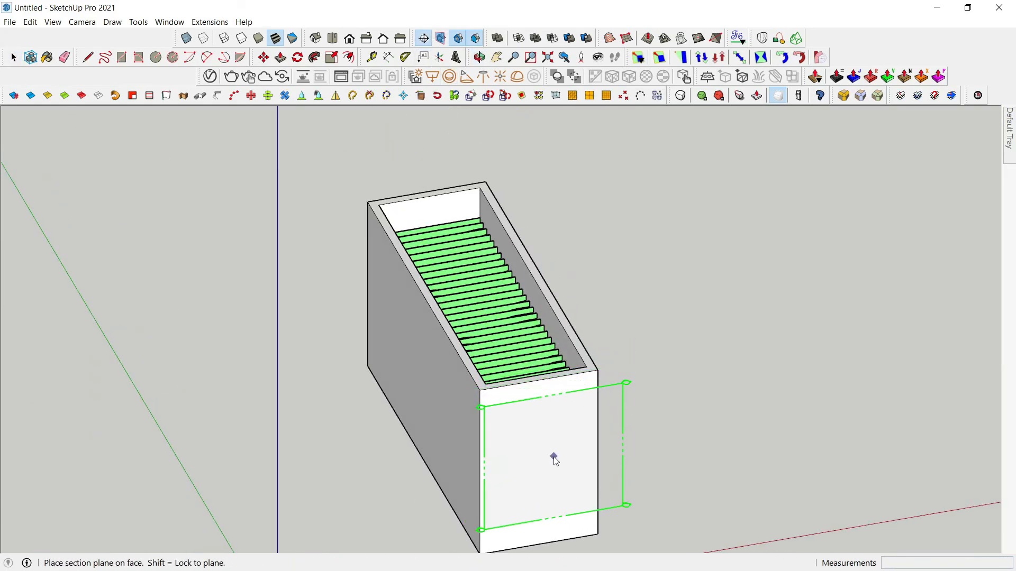
left_click(553, 456)
left_click(594, 316)
left_click(614, 385)
key("m")
left_click(612, 378)
left_click(607, 366)
key("space")
scroll(130, 216, "down", 3)
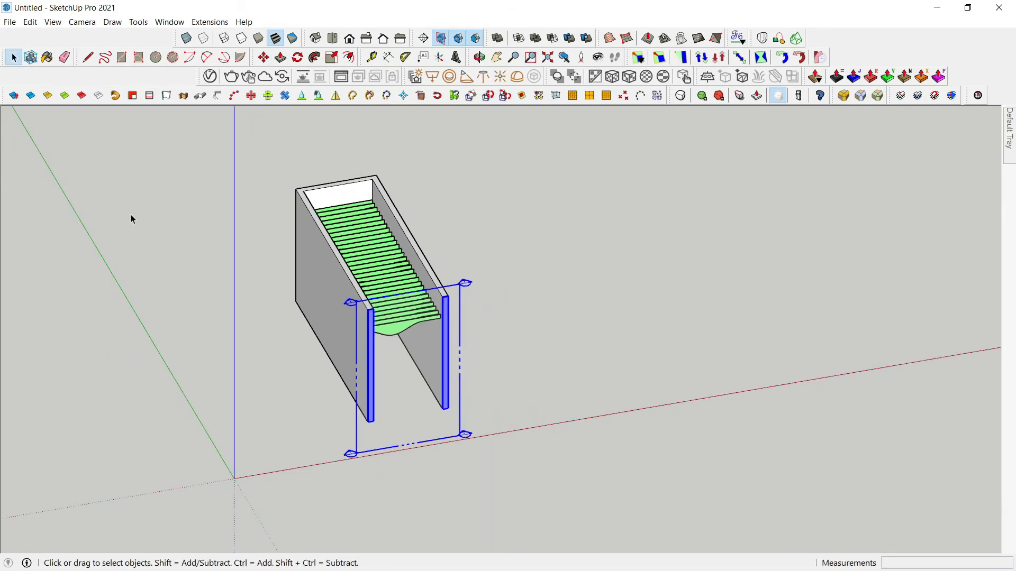
Hide the section plane symbol and add a scene for the cut view.
left_click(440, 40)
left_click(55, 22)
mouse_move(138, 229)
left_click(227, 229)
Set the V-Ray render quality to Low, turn Progressive off and enable the V-Ray denoiser.
middle_click_drag(269, 335, 430, 300)
scroll(175, 201, "up", 5)
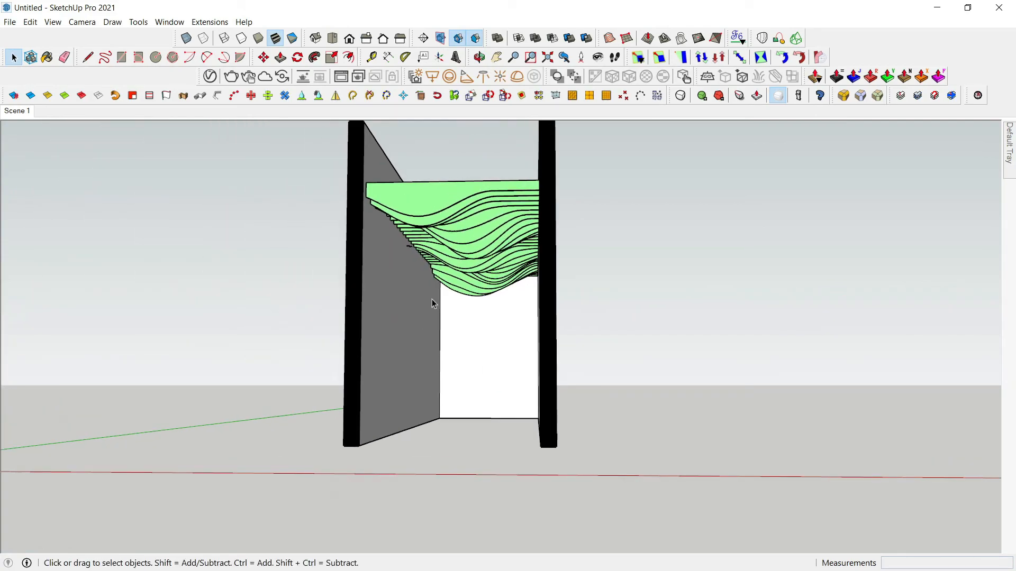
scroll(430, 300, "up", 3)
scroll(490, 295, "up", 3)
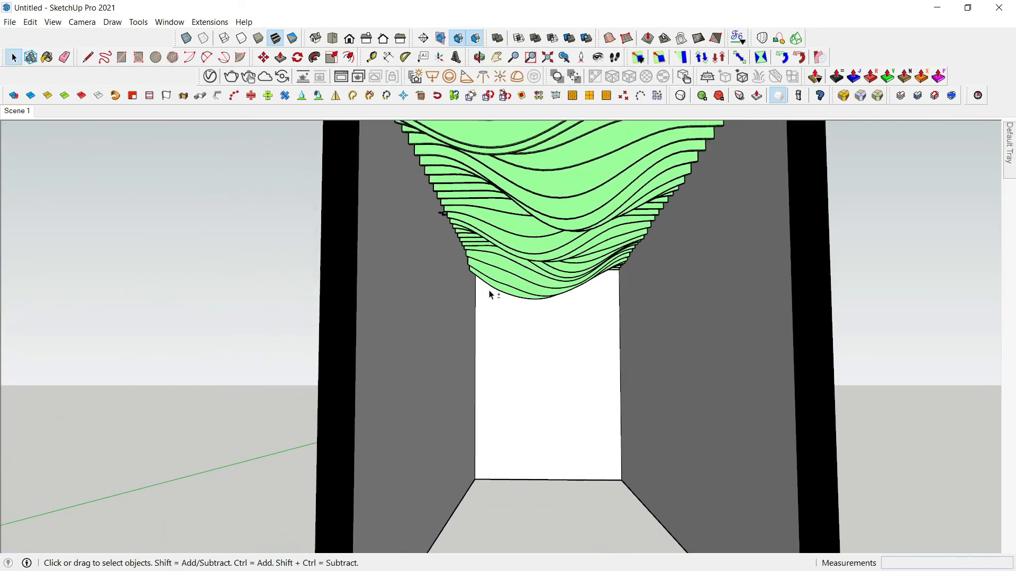
left_click(206, 78)
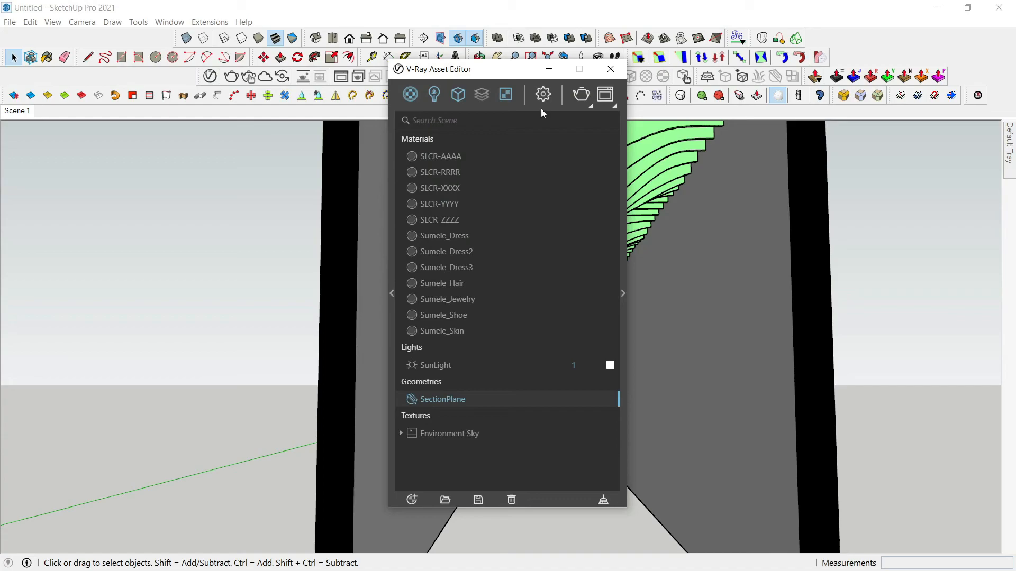
left_click(542, 96)
left_click_drag(545, 198, 532, 195)
left_click(606, 176)
left_click(622, 227)
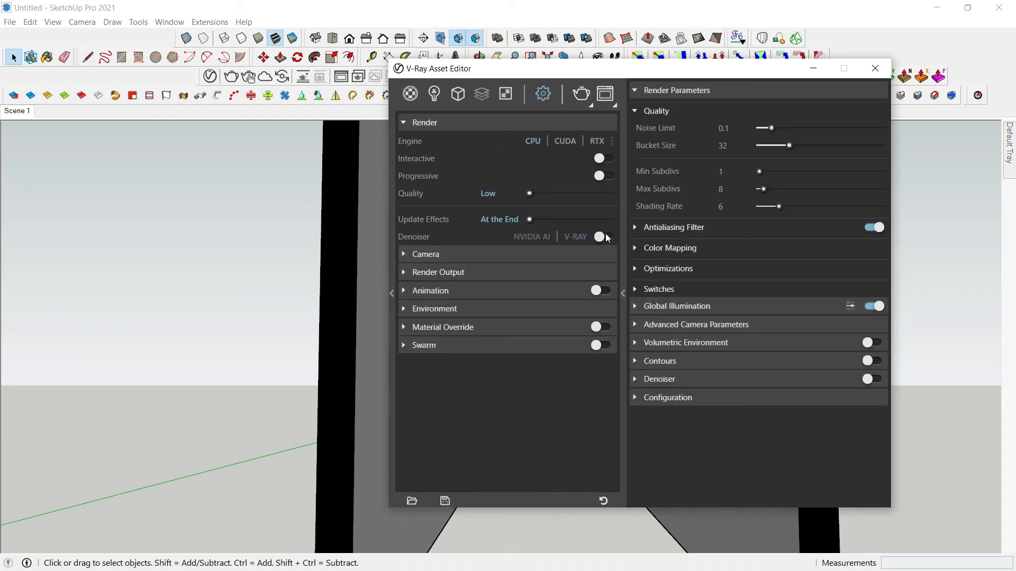
Set the global illumination primary rays to Irradiance map in the V-Ray render settings.
left_click(651, 300)
left_click(720, 340)
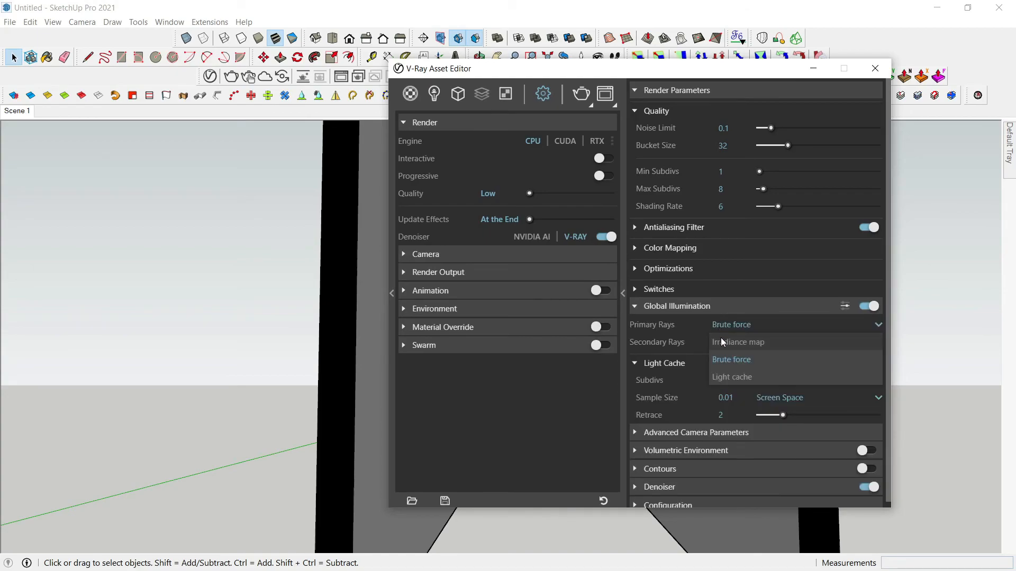
left_click(724, 342)
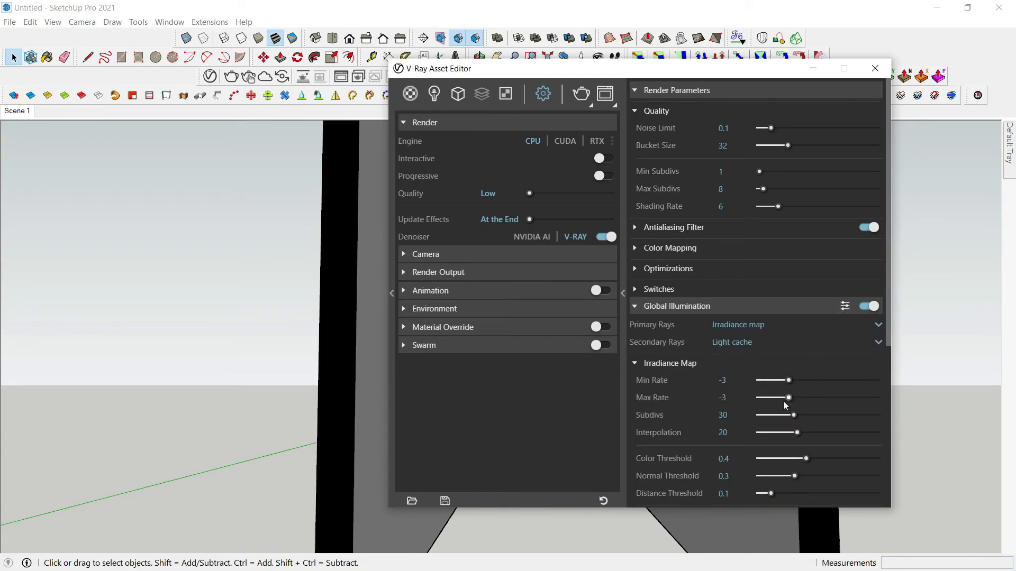
scroll(781, 405, "down", 3)
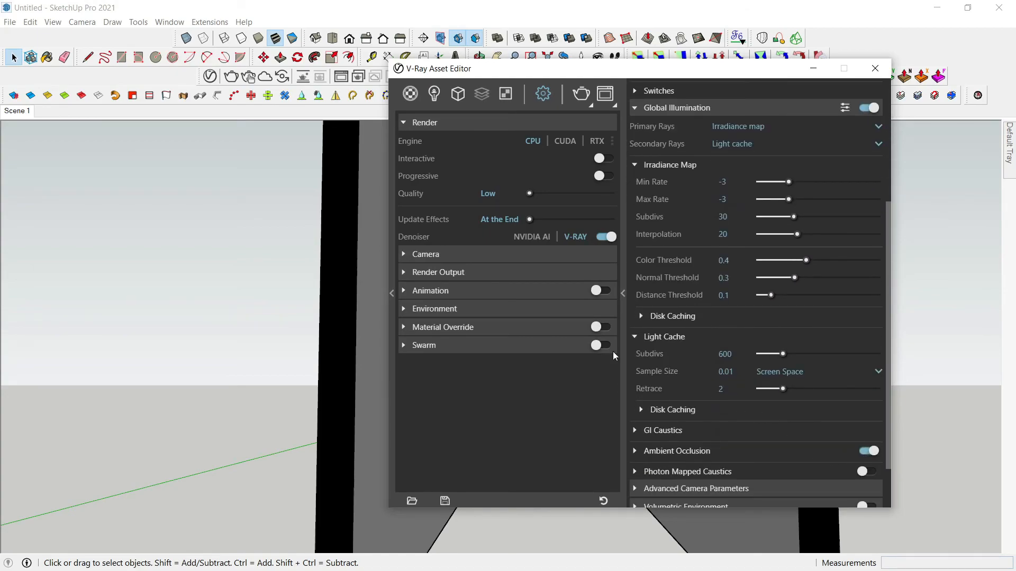
Enable Safe Frame, set the render output aspect ratio to 4:5 - Portrait, and minimize the V-Ray Asset Editor.
left_click(475, 271)
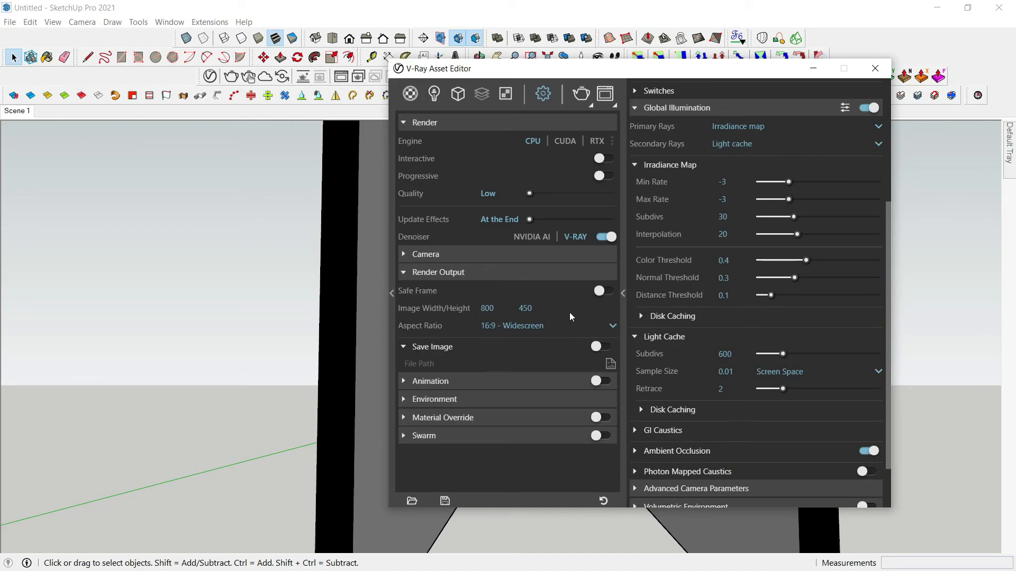
left_click(604, 291)
left_click(532, 326)
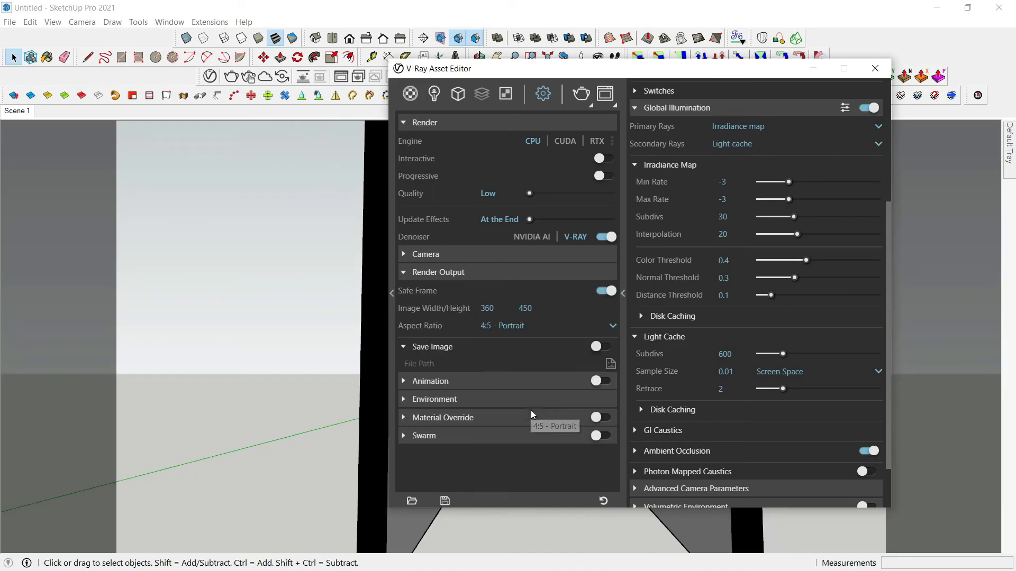
left_click(531, 412)
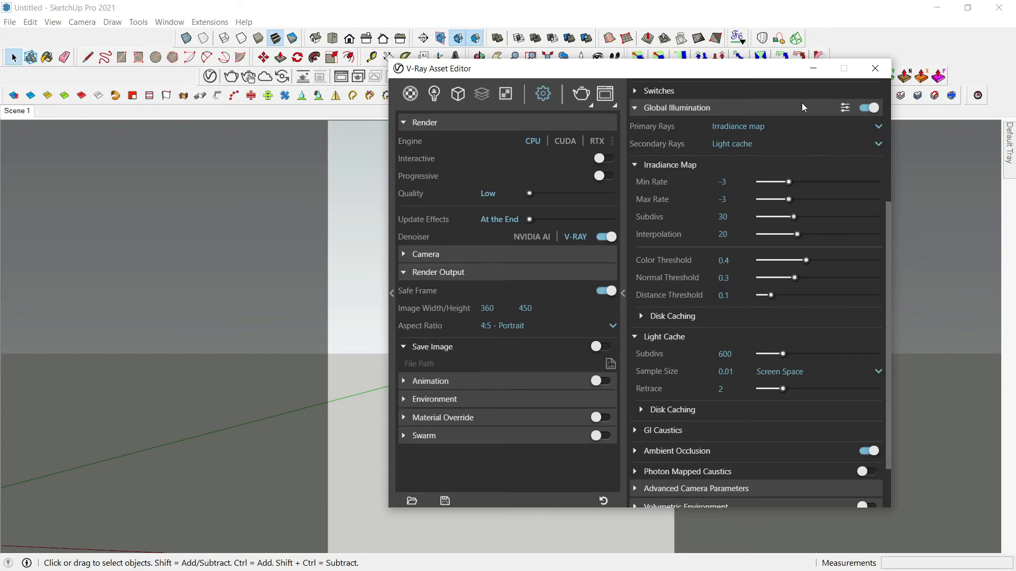
left_click(811, 70)
scroll(585, 283, "up", 3)
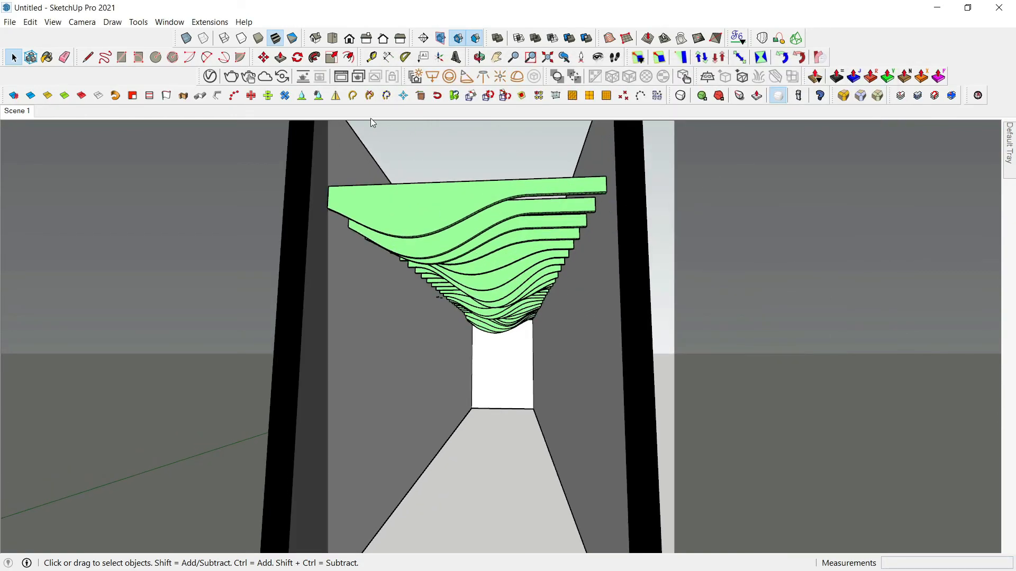
Set the camera field of view to 45 degrees.
left_click(517, 63)
type("4")
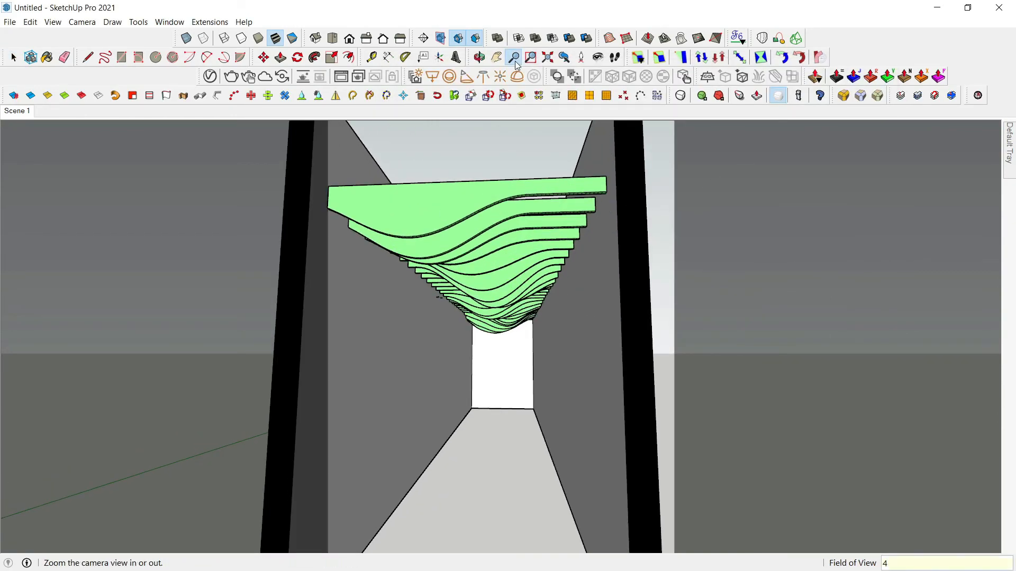
type("5")
key("Return")
Frame the wavy slats centrally from below, looking along the room, and update Scene 1 with this view.
middle_click_drag(519, 222, 546, 175)
mouse_move(548, 242)
middle_mouse_down()
mouse_move(546, 210)
mouse_move(561, 229)
middle_mouse_up()
scroll(548, 240, "up", 2)
scroll(549, 219, "down", 1)
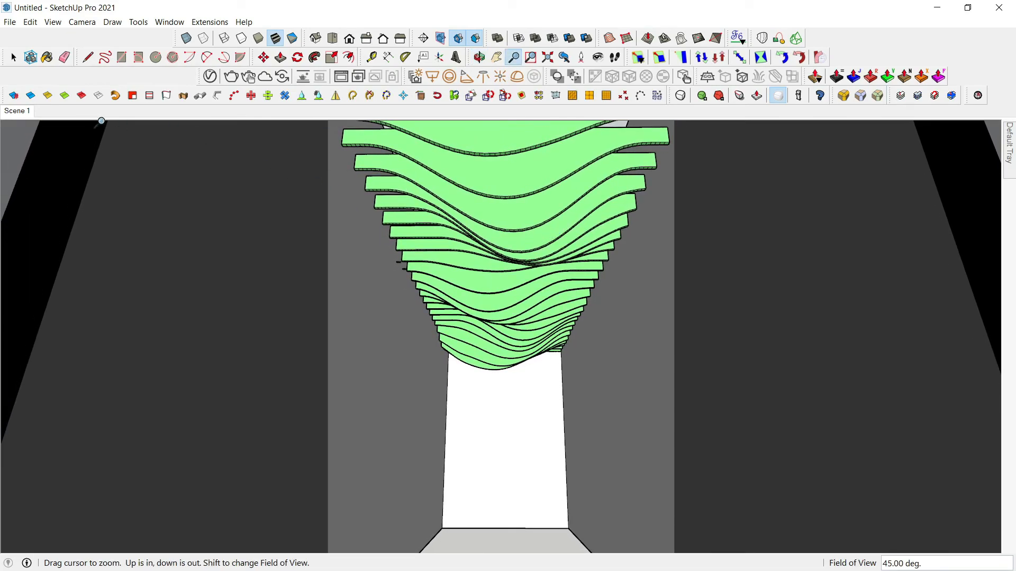
right_click(24, 111)
left_click(64, 160)
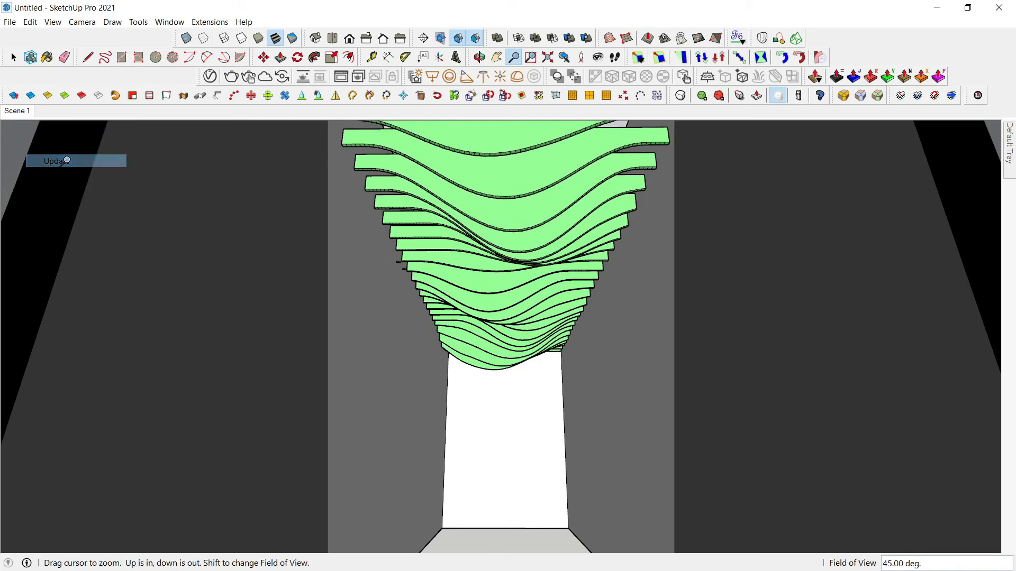
Turn off the display of section cuts so the whole wall enclosure is shown uncut.
key("space")
scroll(408, 291, "down", 4)
middle_click_drag(445, 337, 484, 371)
left_click(440, 38)
middle_click_drag(469, 422, 443, 123)
left_click(441, 38)
left_click(458, 38)
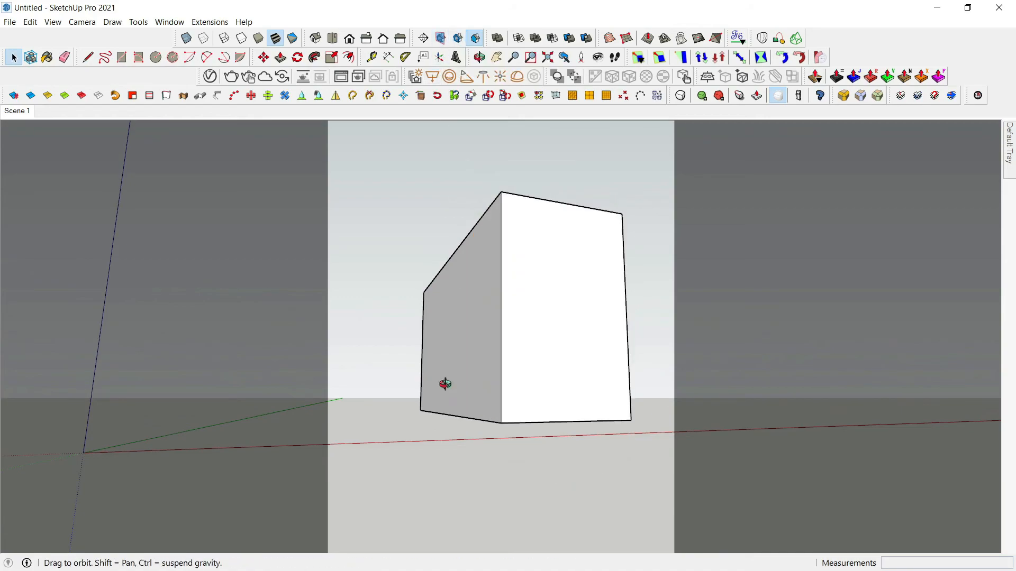
Draw a rectangle between opposite outer corners of the walls' underside to close the room with a floor.
middle_click_drag(449, 390, 474, 198)
left_click(561, 230)
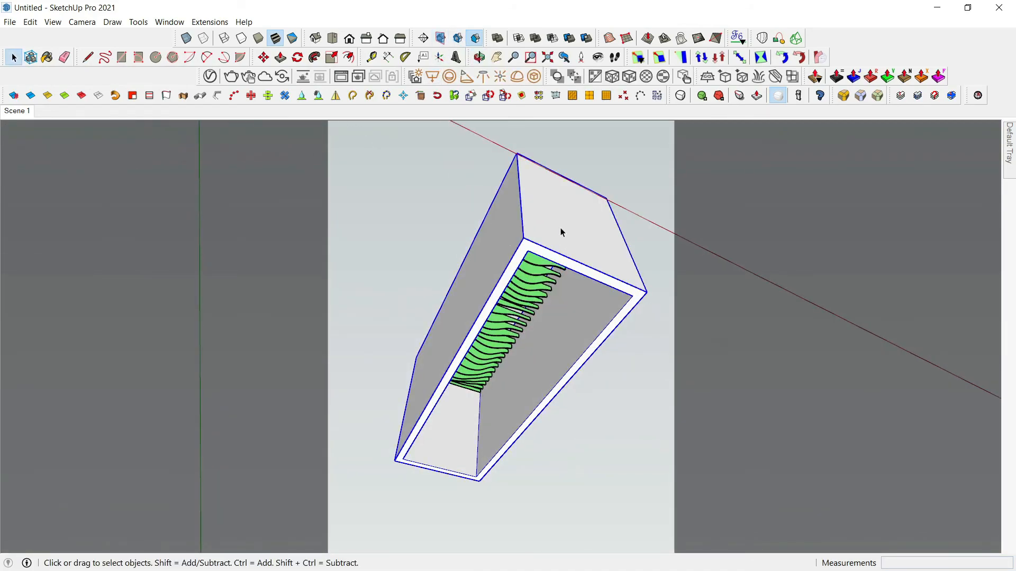
key("r")
left_click(523, 237)
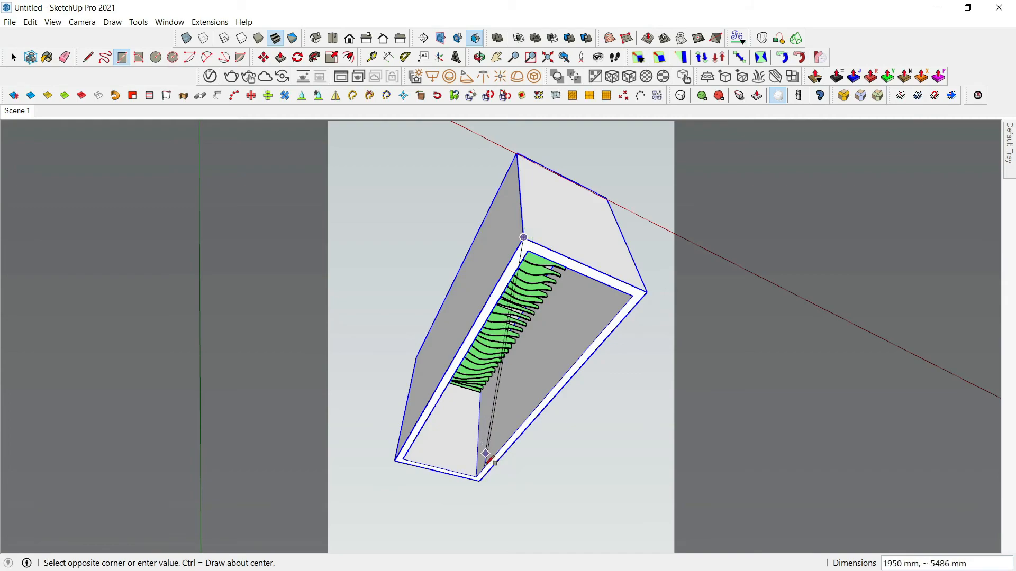
left_click(479, 481)
middle_click_drag(513, 372, 449, 222)
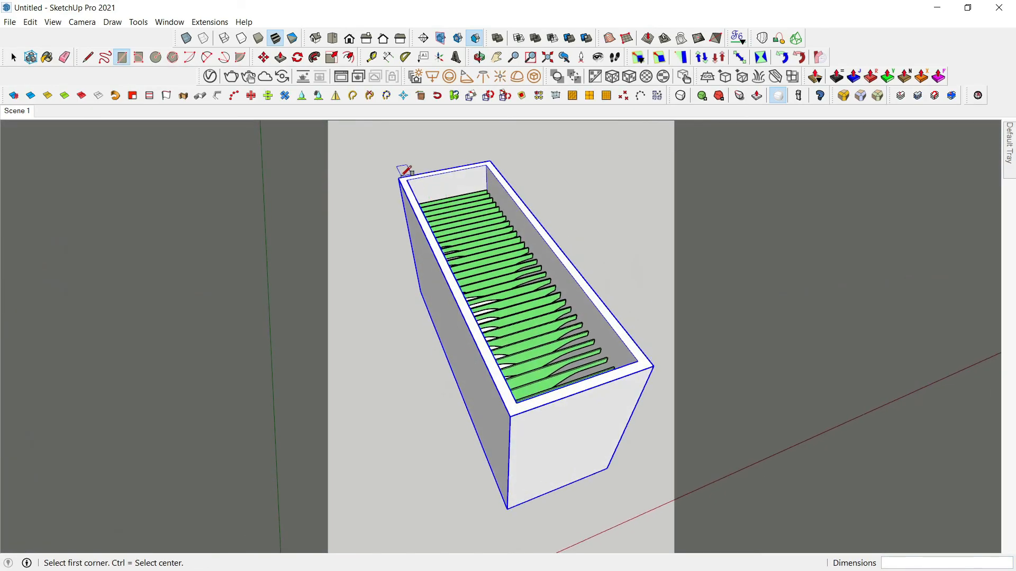
key("space")
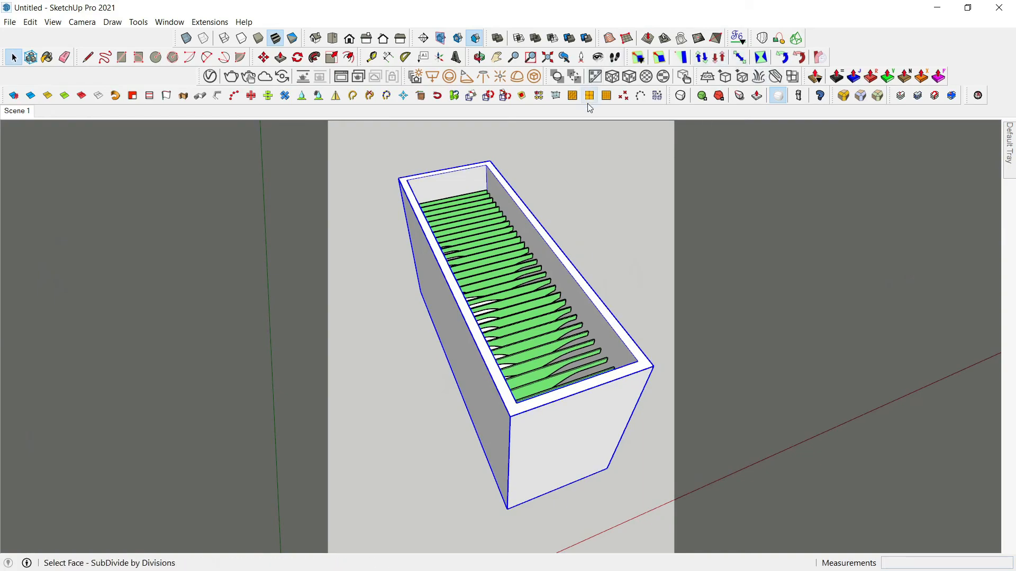
scroll(493, 204, "up", 5)
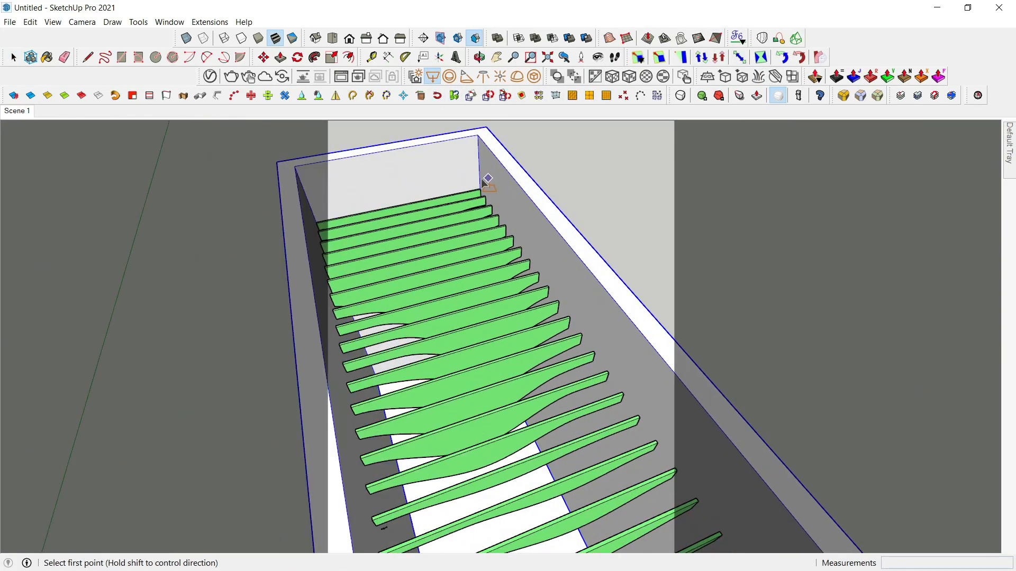
scroll(481, 196, "up", 3)
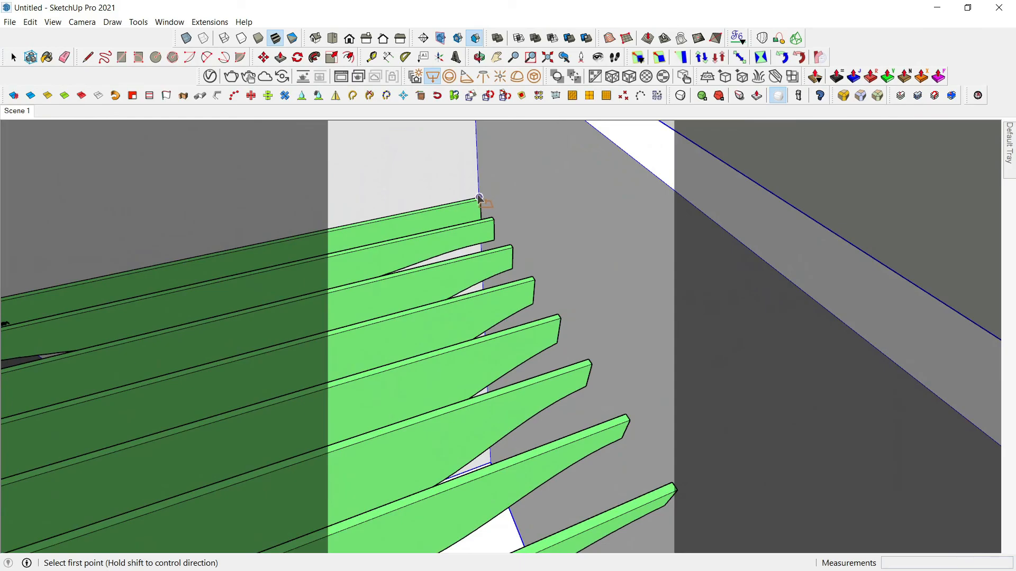
scroll(427, 313, "down", 5)
middle_click_drag(454, 340, 370, 434)
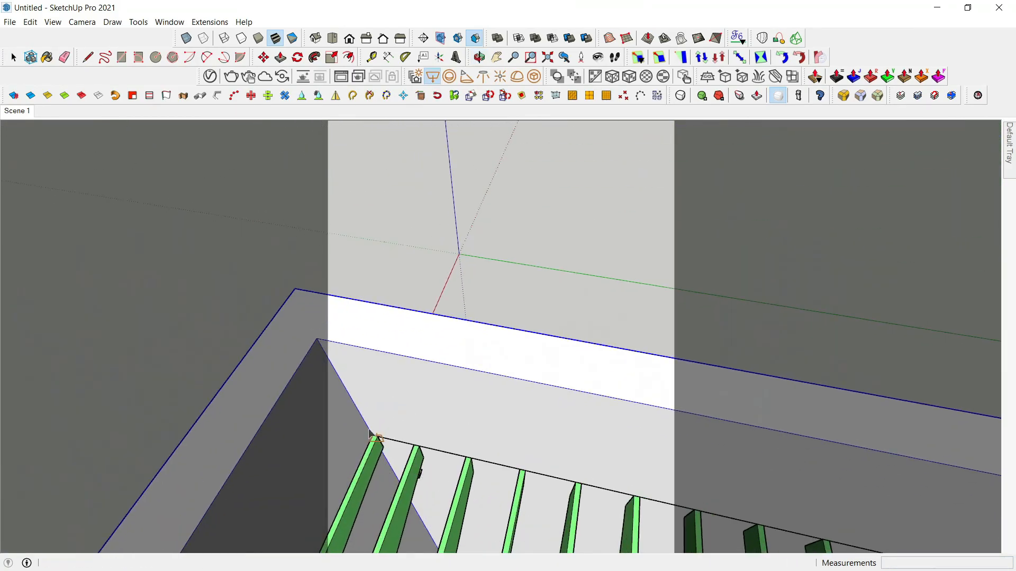
scroll(404, 392, "down", 10)
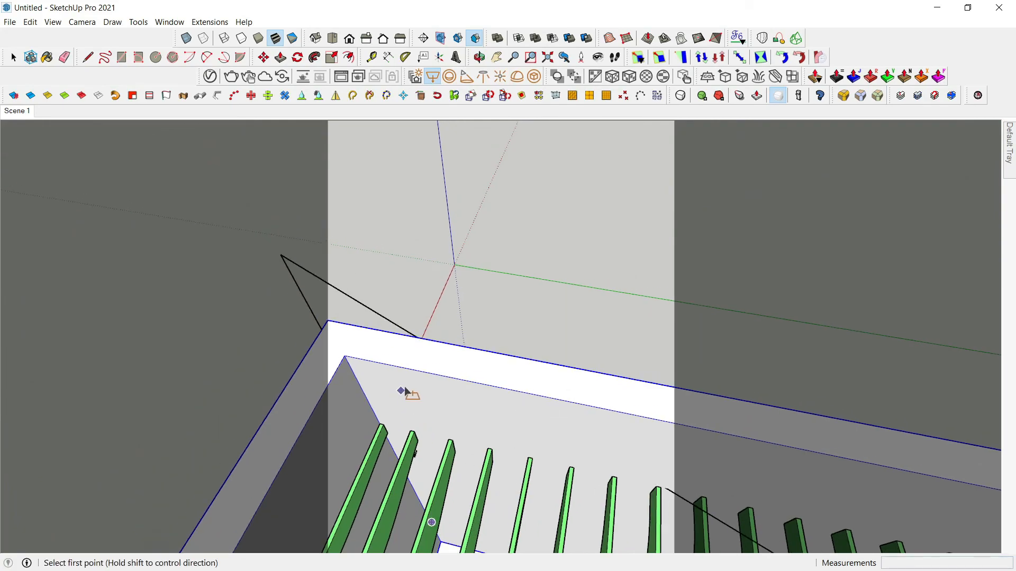
key("space")
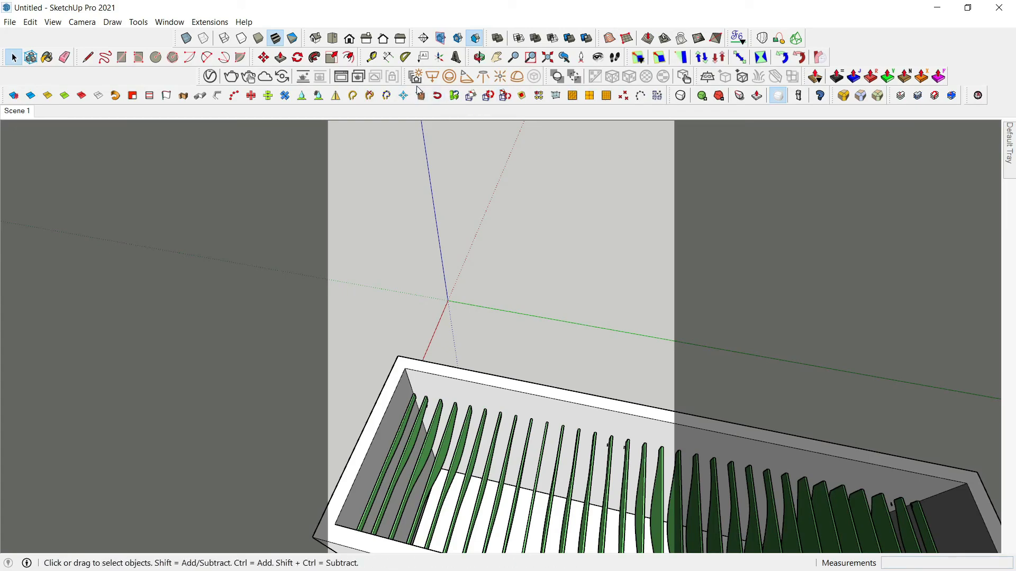
Draw a V-Ray rectangle light over the slats, from one inner wall corner to the diagonally opposite one.
left_click(433, 77)
scroll(415, 383, "up", 8)
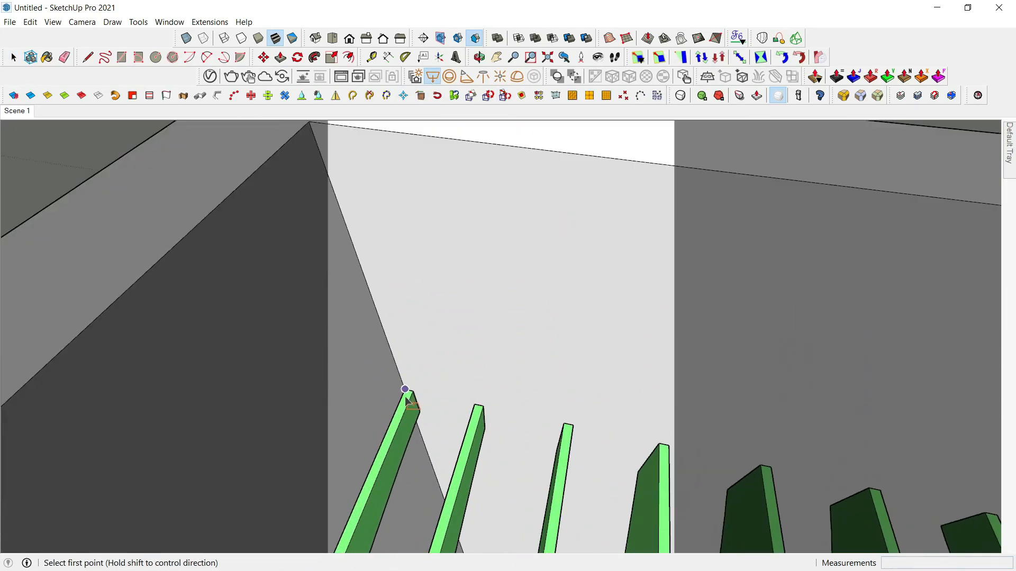
left_click(404, 390)
scroll(629, 423, "down", 6)
middle_click_drag(651, 447, 762, 521)
scroll(671, 226, "up", 10)
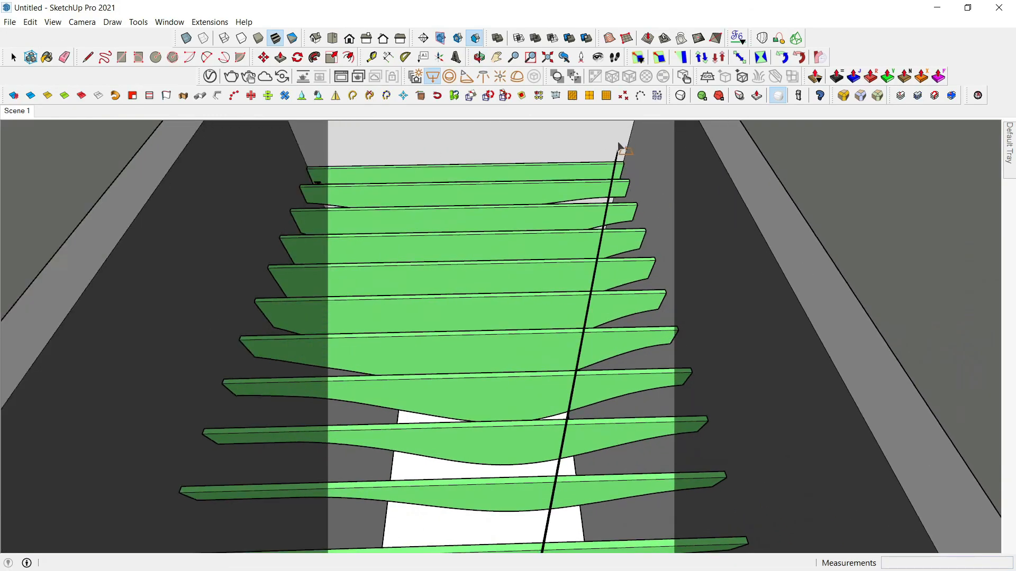
scroll(629, 165, "up", 4)
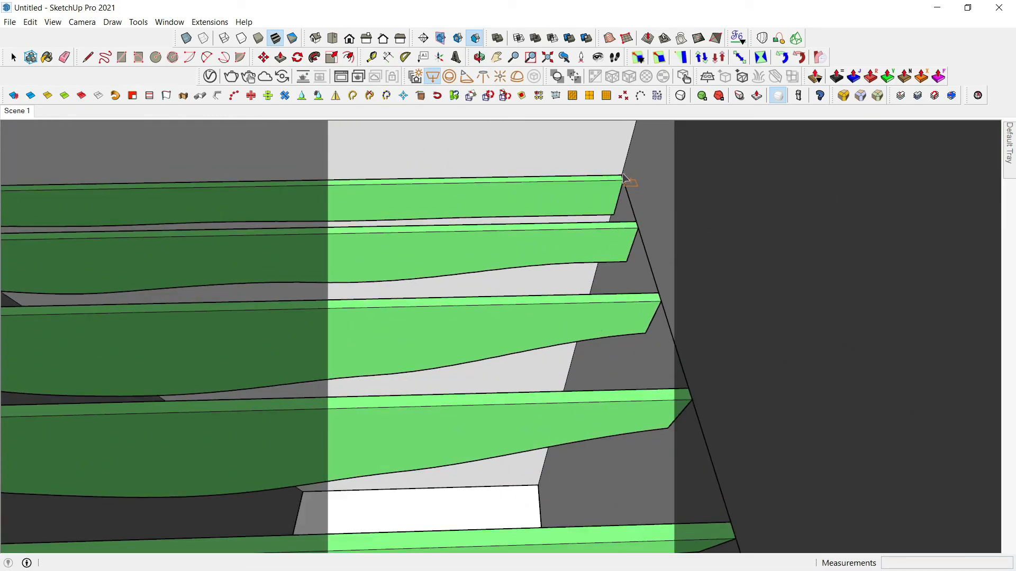
scroll(623, 179, "down", 12)
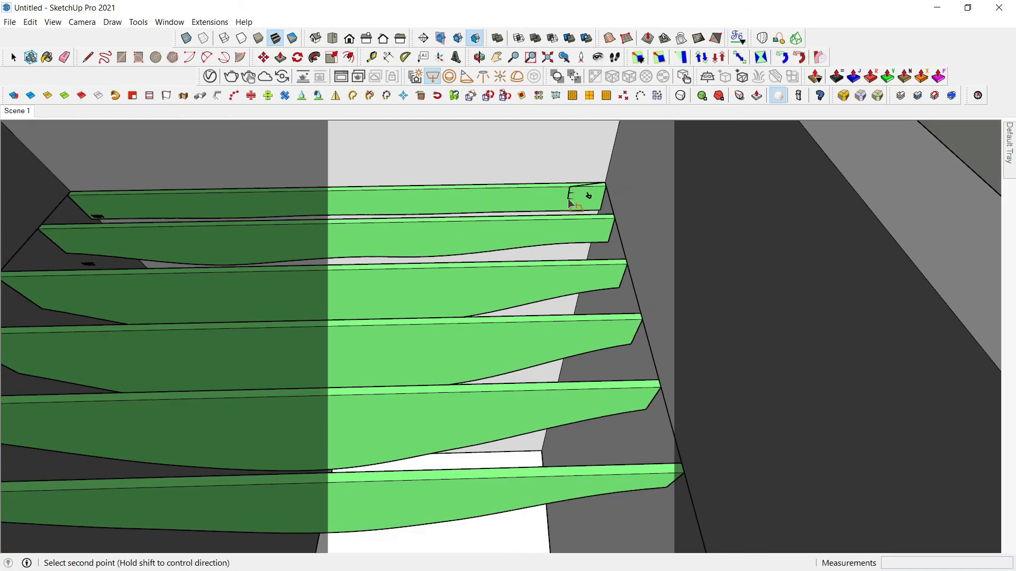
middle_click_drag(544, 269, 578, 189)
key("space")
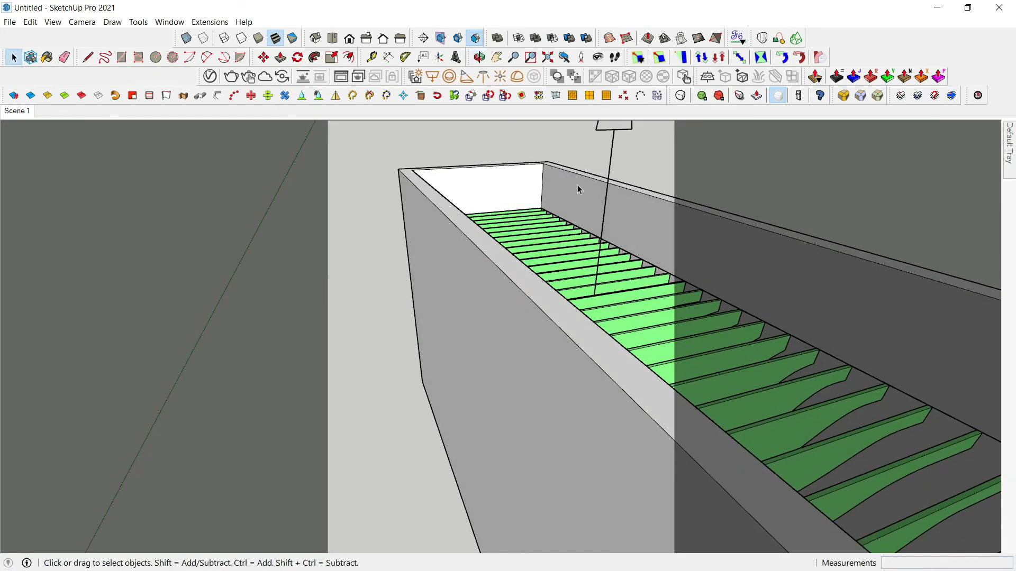
Flip the rectangle light along the component's blue axis.
left_click(608, 136)
right_click(608, 136)
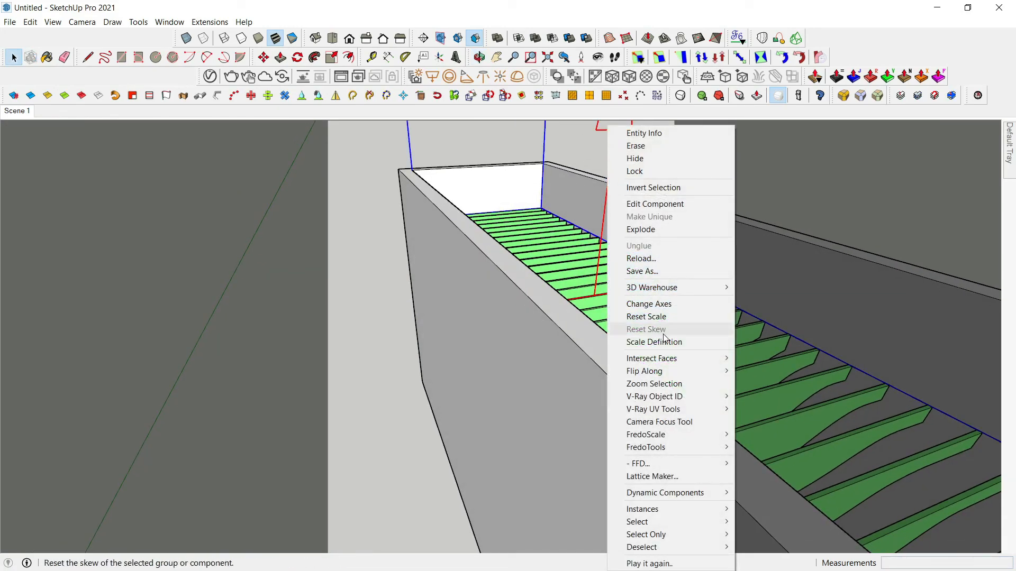
mouse_move(688, 370)
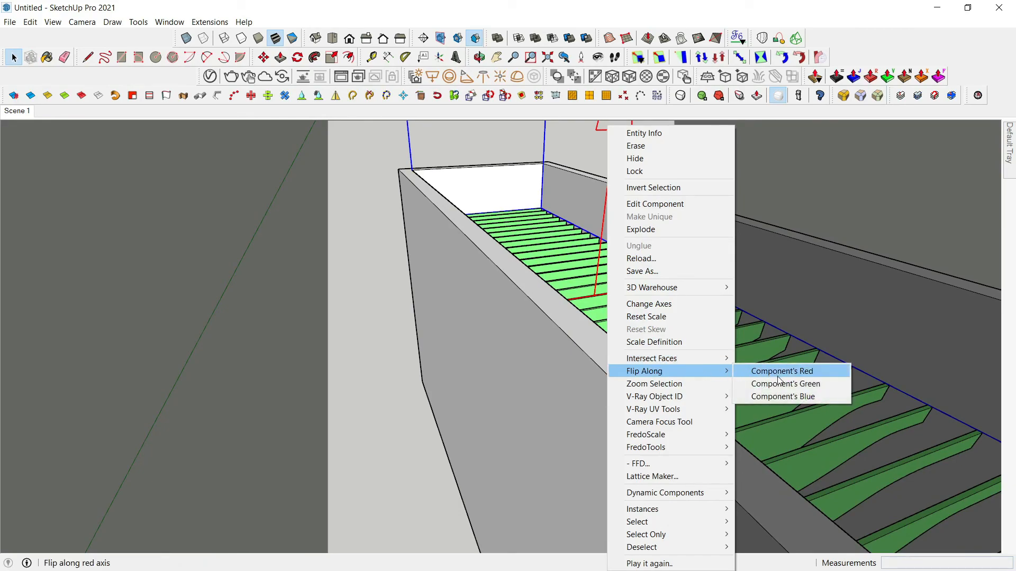
left_click(783, 397)
Move the flipped rectangle light straight down until it sits just above the slats.
middle_click_drag(556, 363, 575, 252)
key("m")
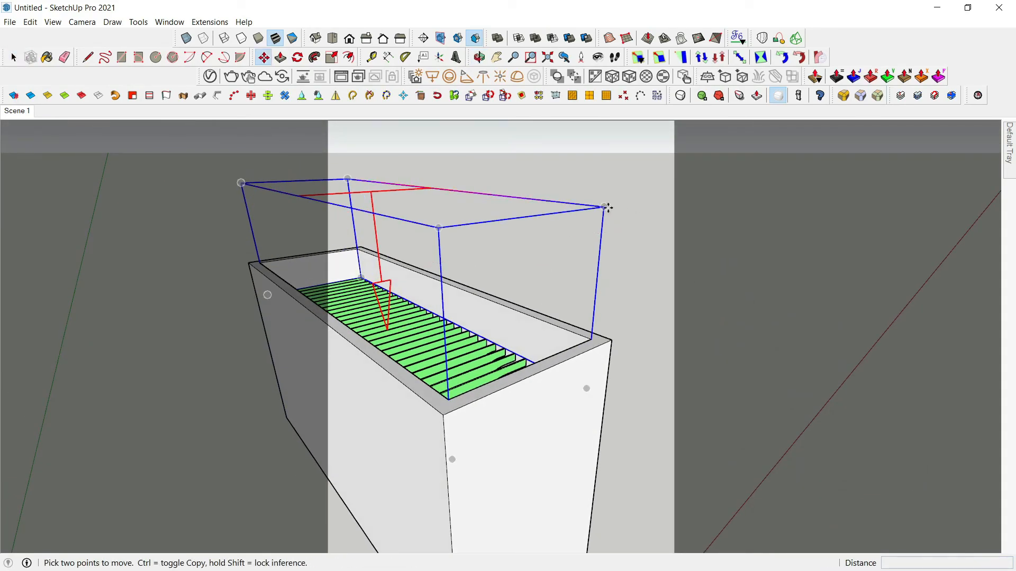
left_click(613, 207)
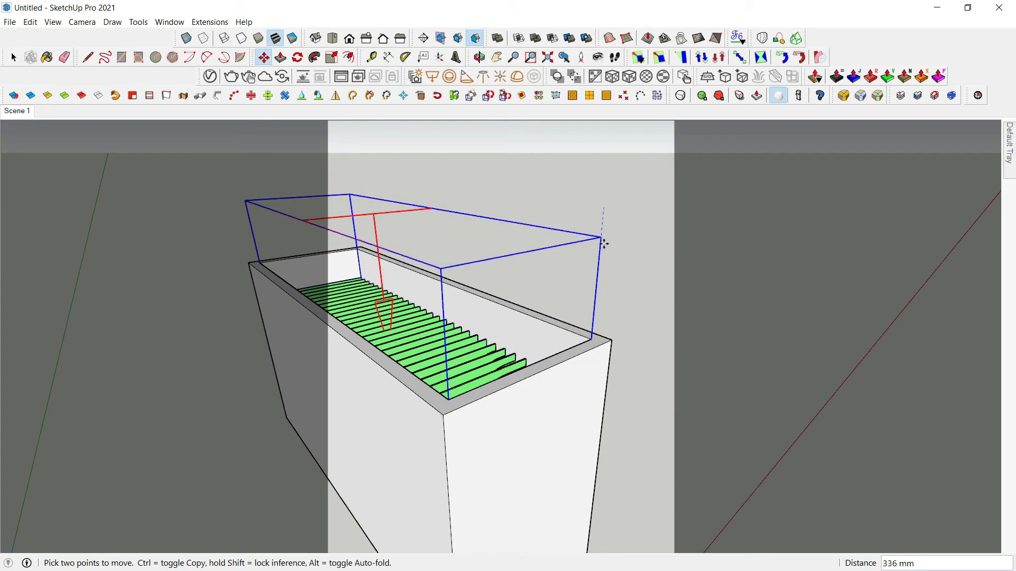
left_click(503, 342)
key("space")
middle_click_drag(519, 297, 370, 242)
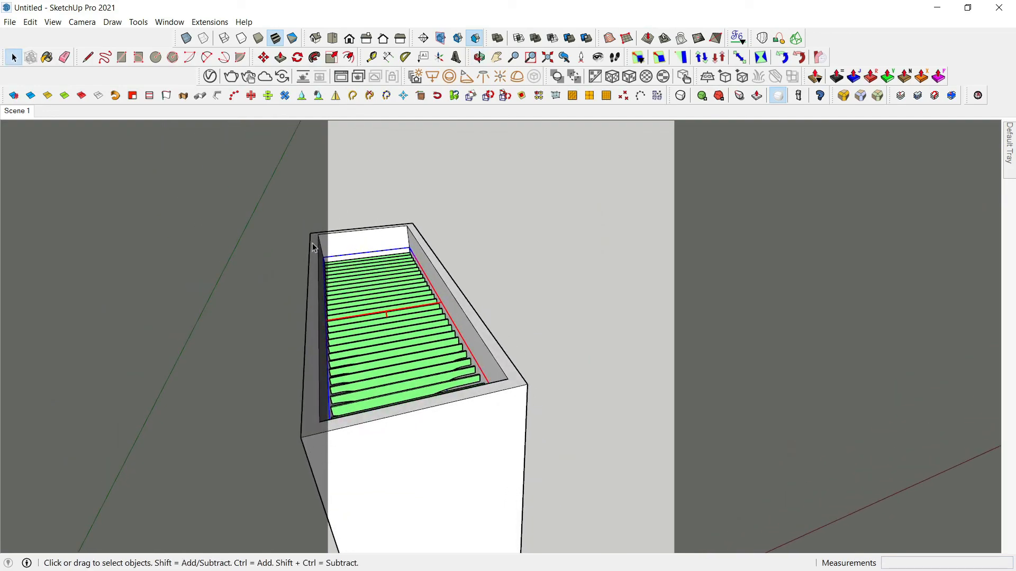
Open the slatted ceiling group for editing and select all of its slats.
key("r")
key("space")
double_click(385, 279)
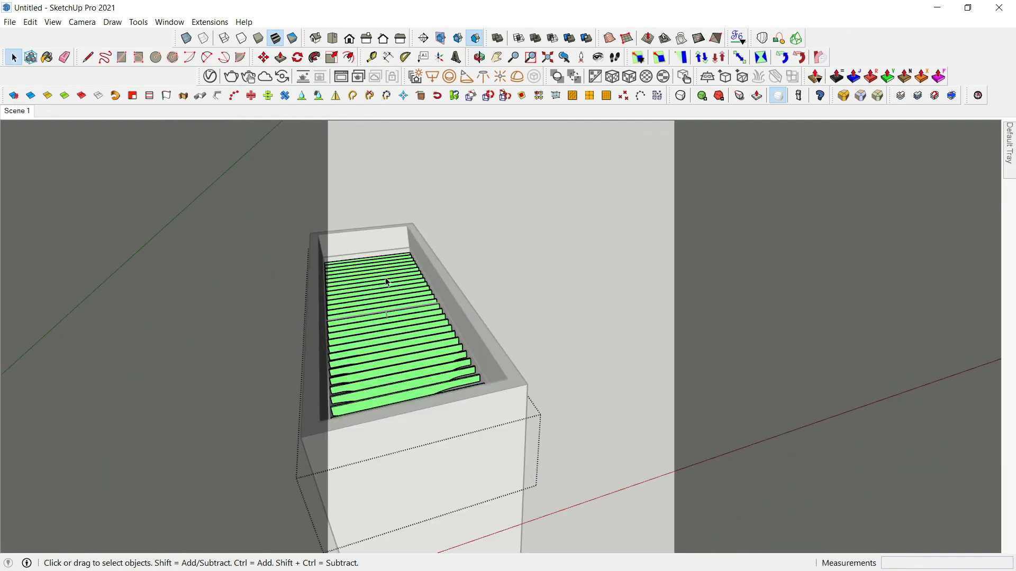
scroll(281, 234, "down", 4)
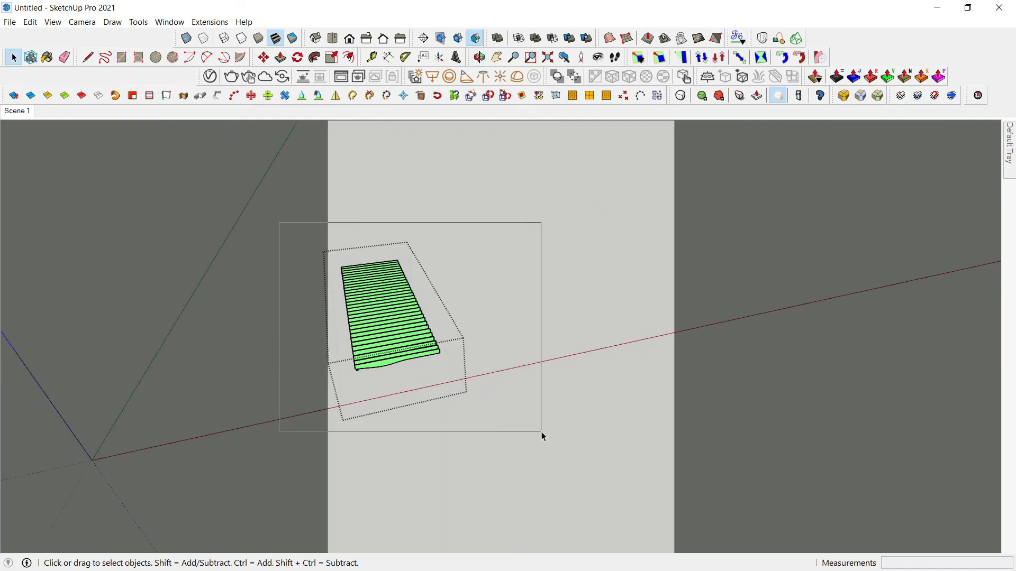
left_click_drag(534, 421, 535, 410)
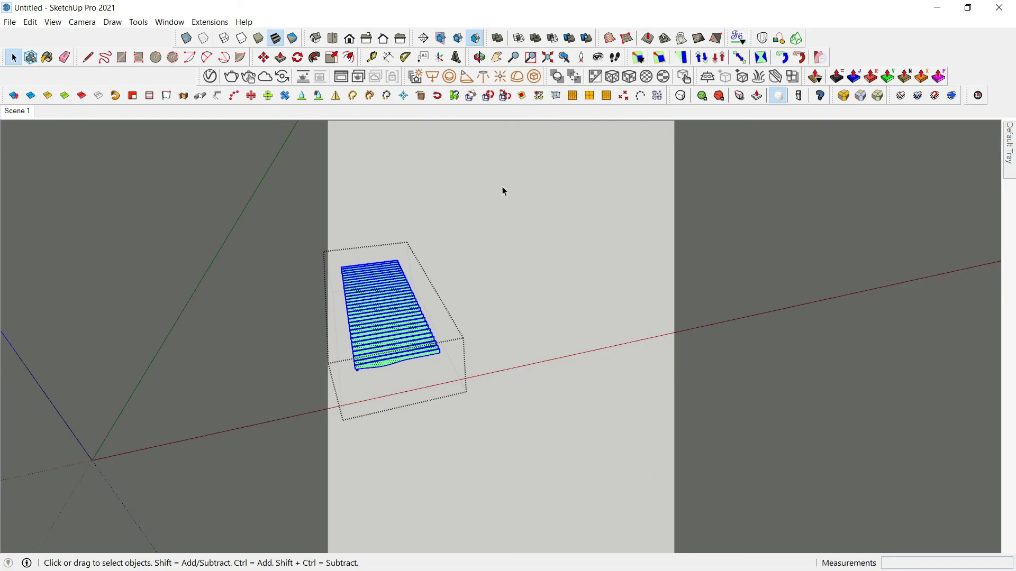
Add the Plywood A 50cm material from V-Ray's Wood & Laminate library to the scene materials.
left_click(213, 78)
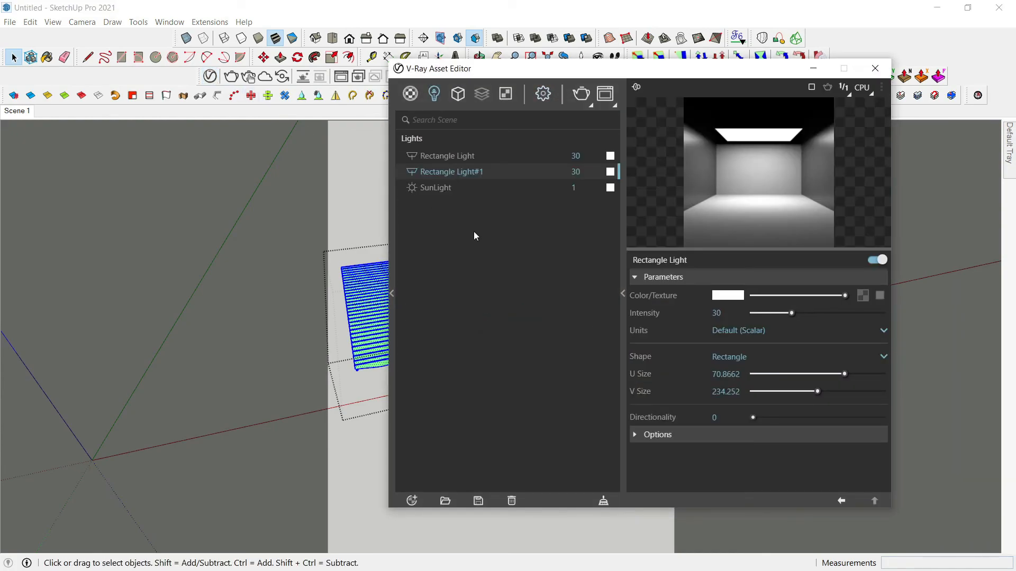
left_click(391, 276)
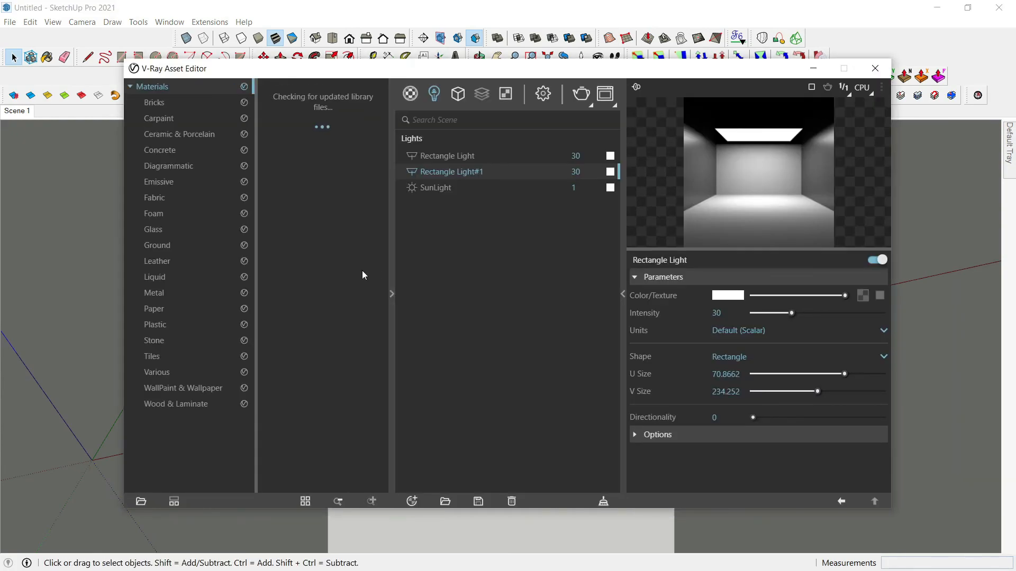
left_click(178, 404)
scroll(348, 303, "down", 10)
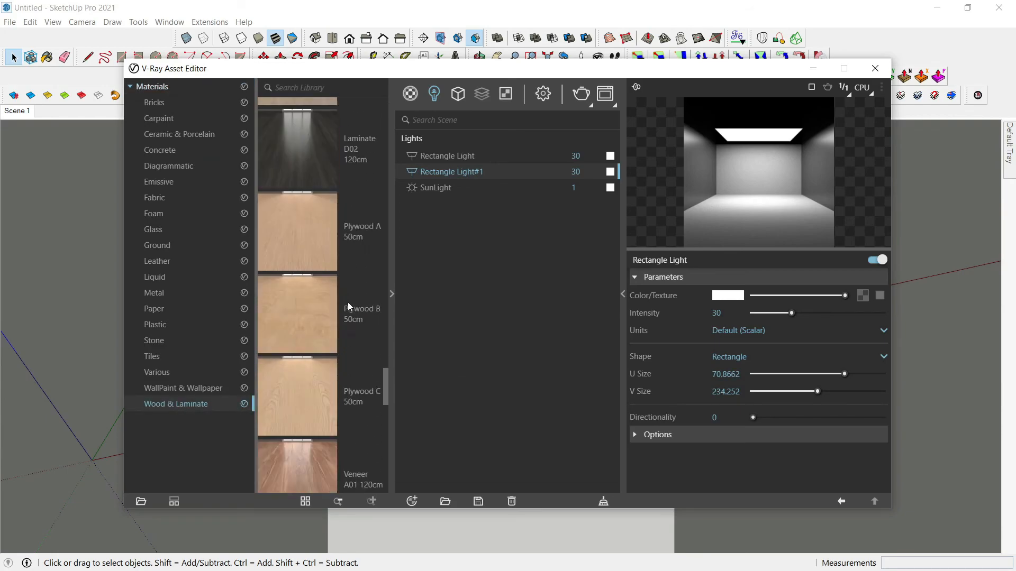
left_click_drag(318, 295, 324, 301)
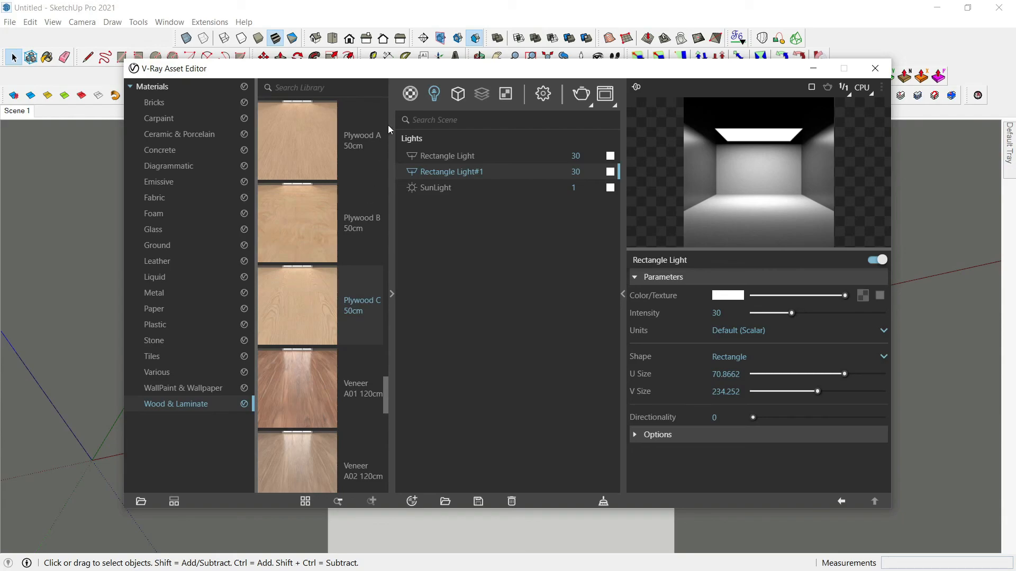
left_click(409, 95)
scroll(301, 263, "up", 4)
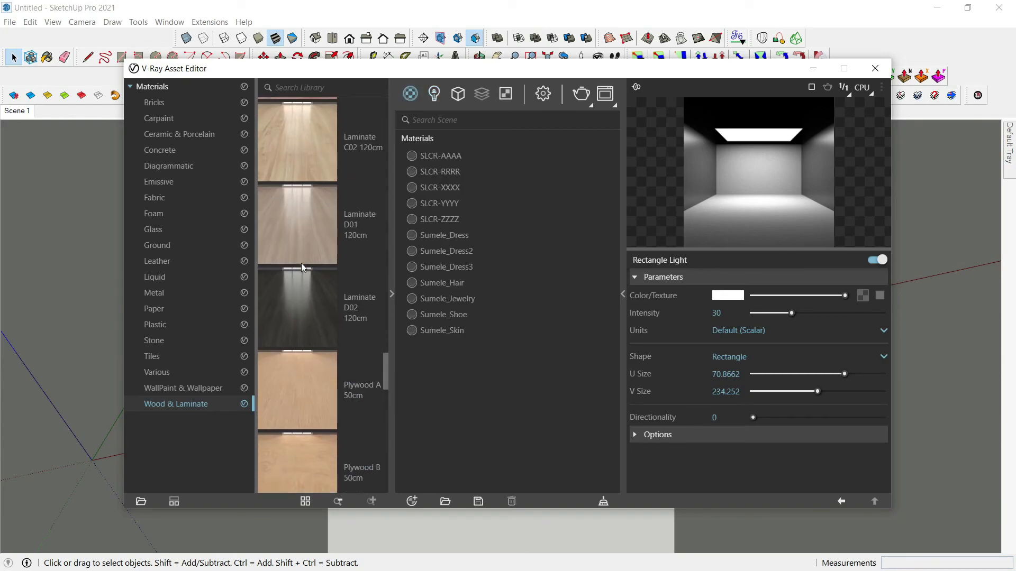
left_click_drag(305, 342, 500, 300)
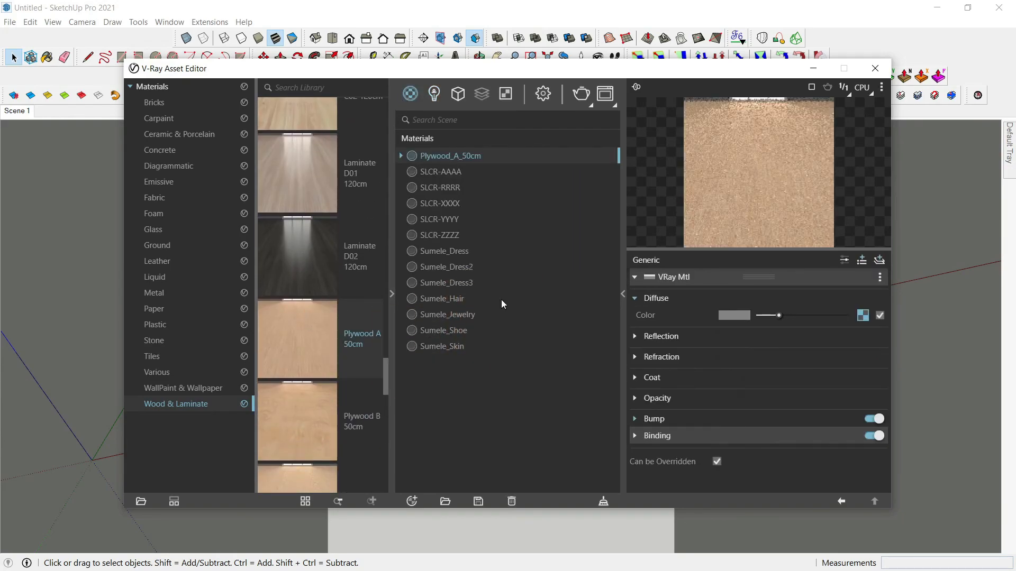
Apply Plywood_A_50cm to the selected slats, minimize the V-Ray Asset Editor and leave the ceiling group.
right_click(468, 158)
left_click(488, 184)
left_click(817, 71)
scroll(342, 424, "up", 10)
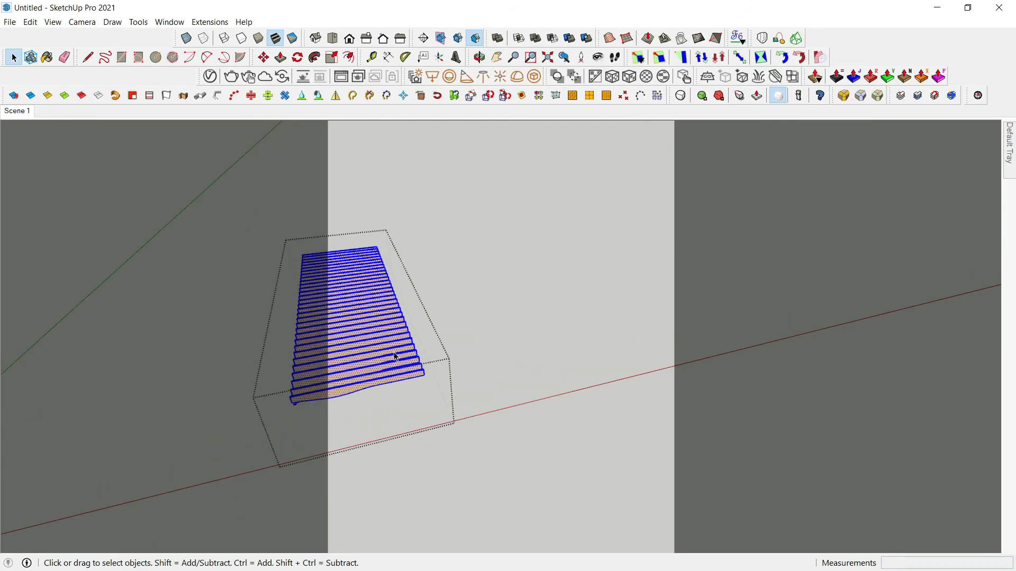
middle_click_drag(342, 424, 397, 281)
scroll(397, 280, "down", 4)
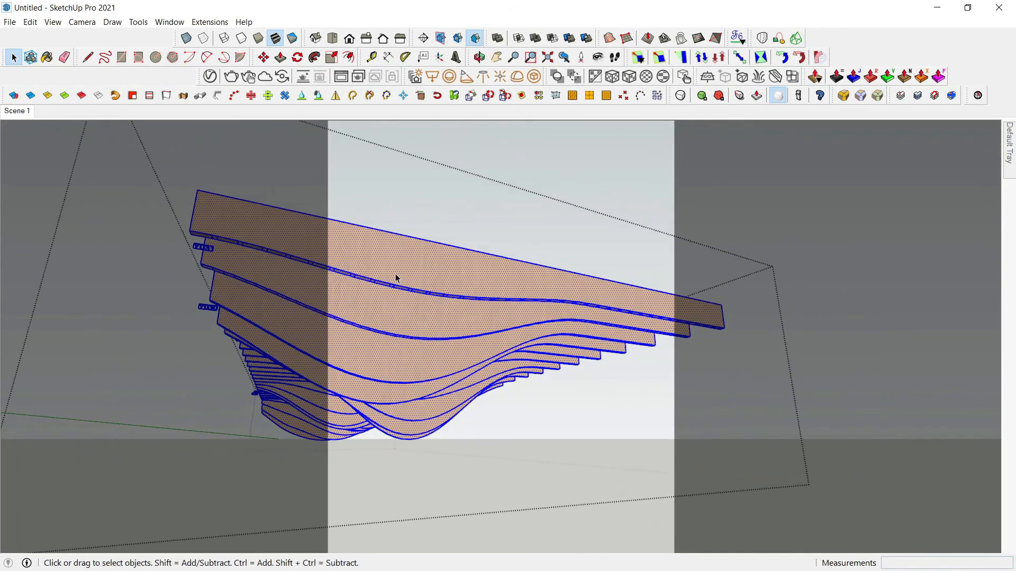
key("Escape")
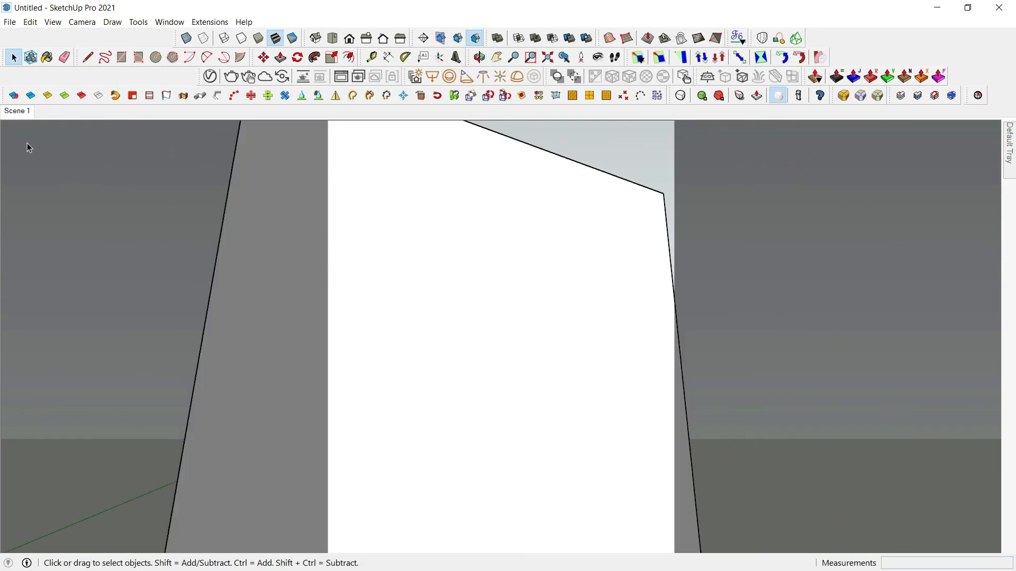
Turn off the section cut, cap the room's open top with a rectangle between opposite outer corners and return to Scene 1.
left_click(16, 111)
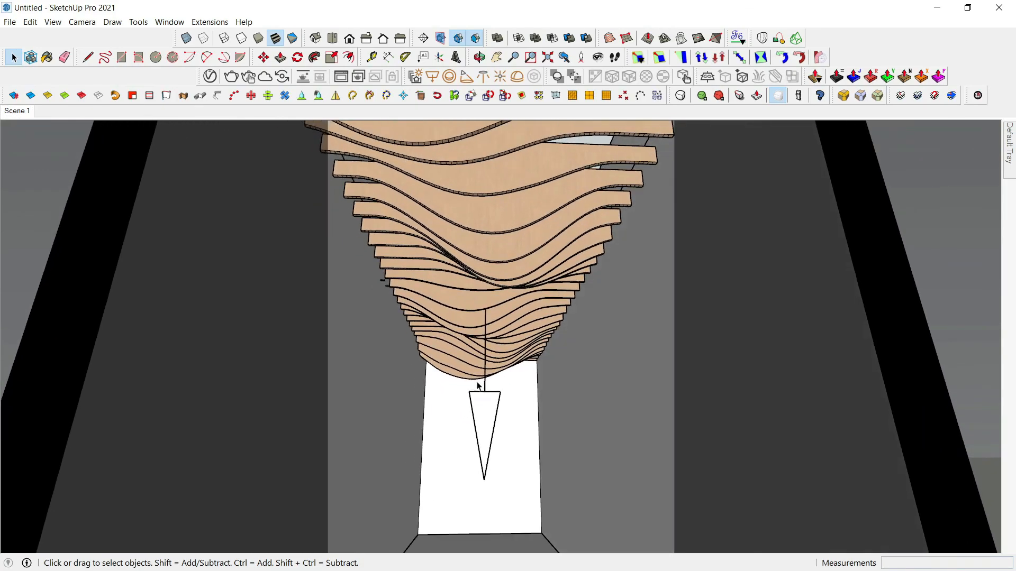
scroll(490, 397, "down", 3)
middle_click_drag(491, 402, 614, 550)
left_click(458, 43)
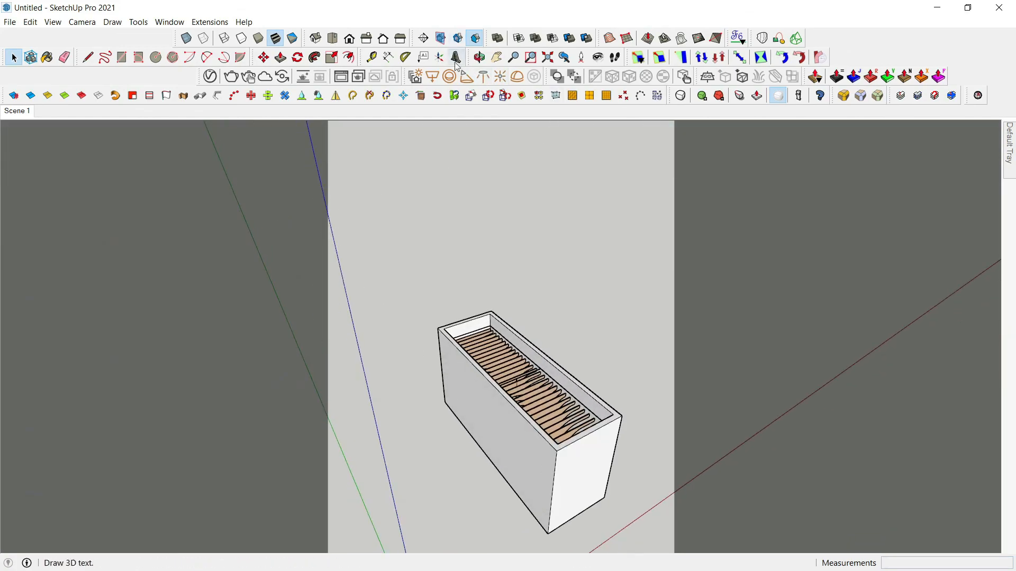
key("r")
left_click(438, 328)
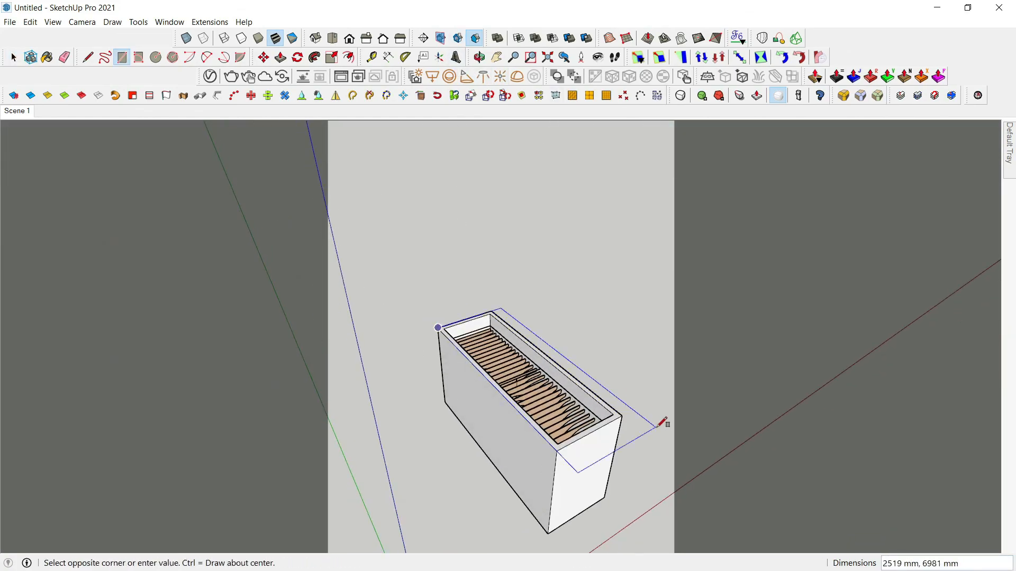
left_click(622, 416)
key("space")
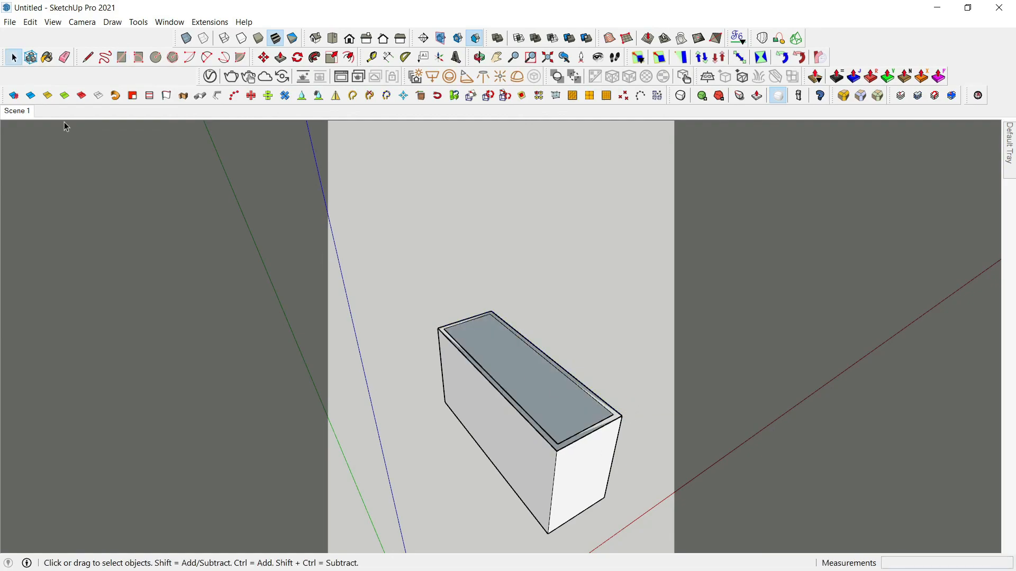
left_click(17, 111)
Show the scene lights in the V-Ray Asset Editor and check which rectangle light is the one above the slats.
left_click(210, 76)
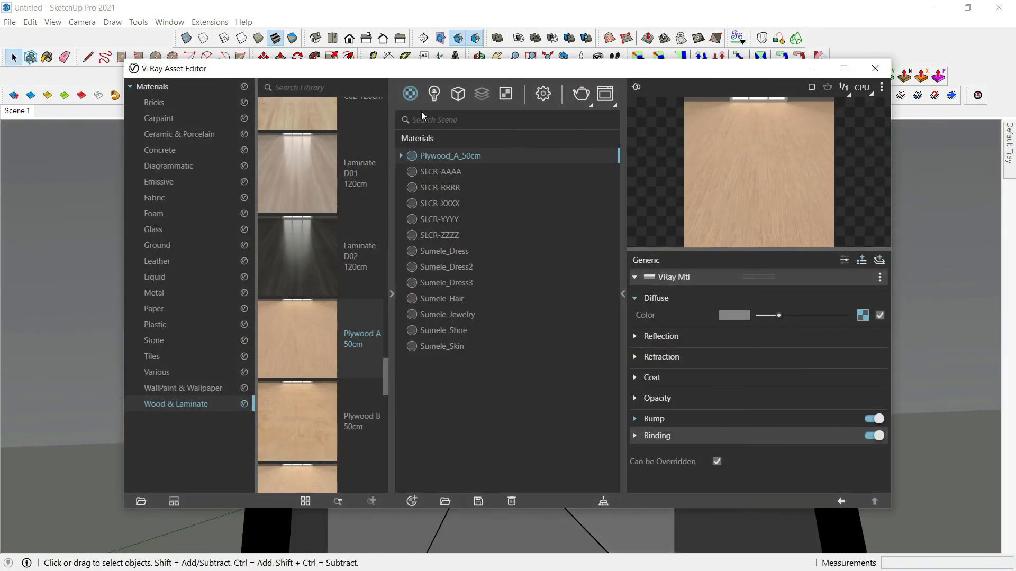
left_click(435, 95)
left_click(464, 178)
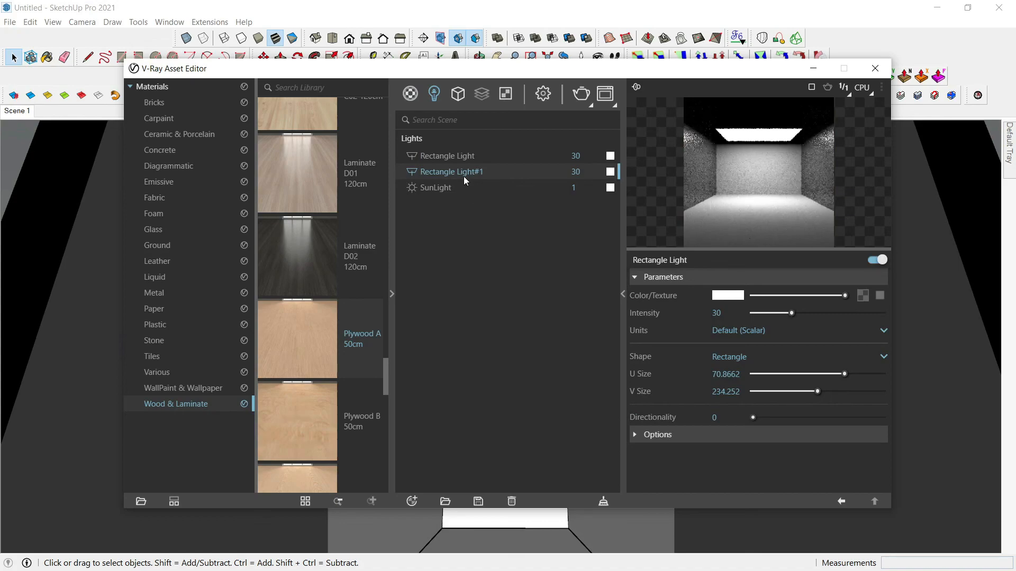
left_click_drag(458, 75, 184, 282)
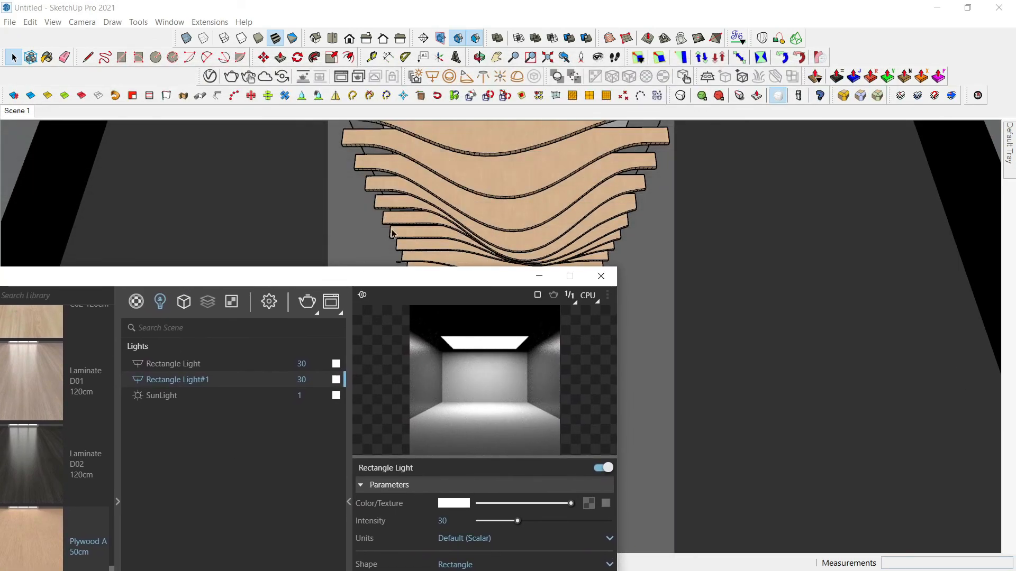
left_click(362, 154)
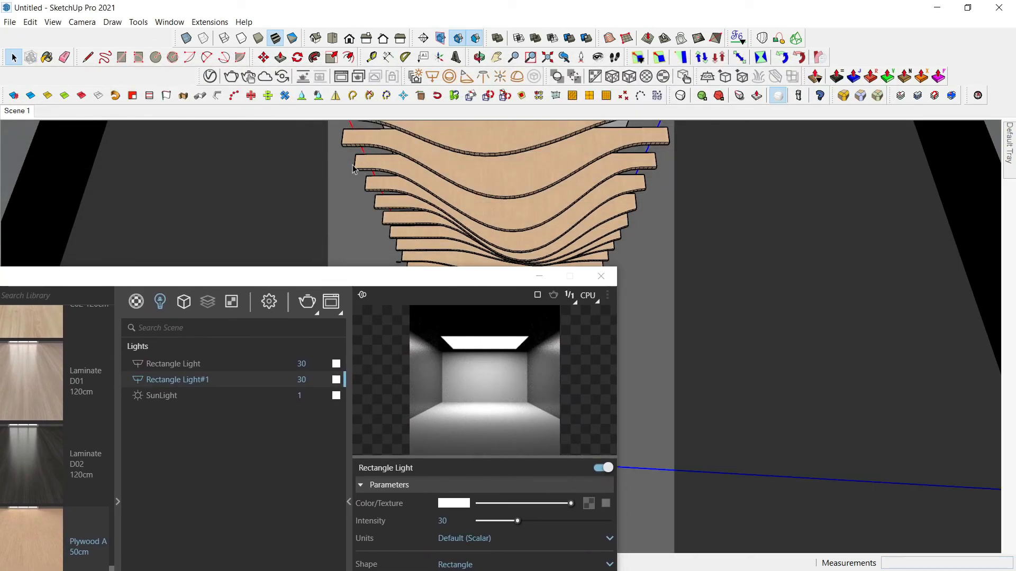
left_click(218, 366)
left_click(362, 153)
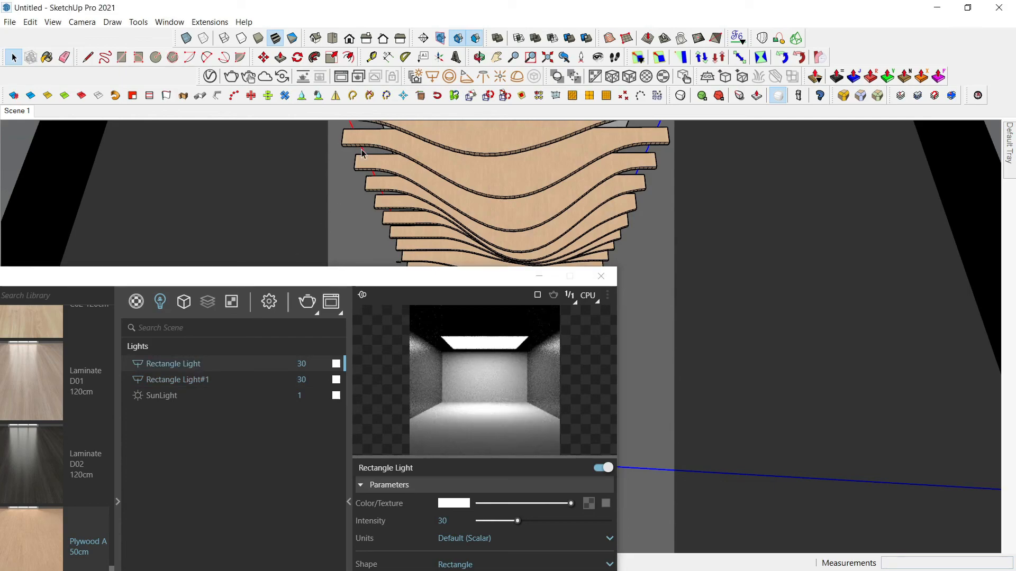
left_click_drag(377, 281, 517, 79)
Make Rectangle Light#1 invisible, disable its Affect Specular option and set its intensity to 100.
left_click(524, 441)
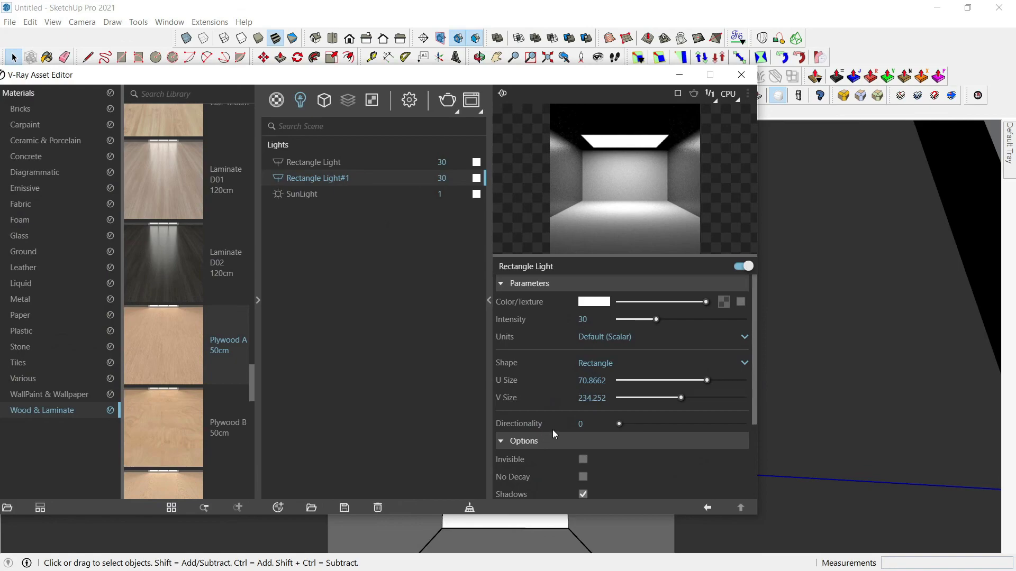
scroll(551, 428, "down", 2)
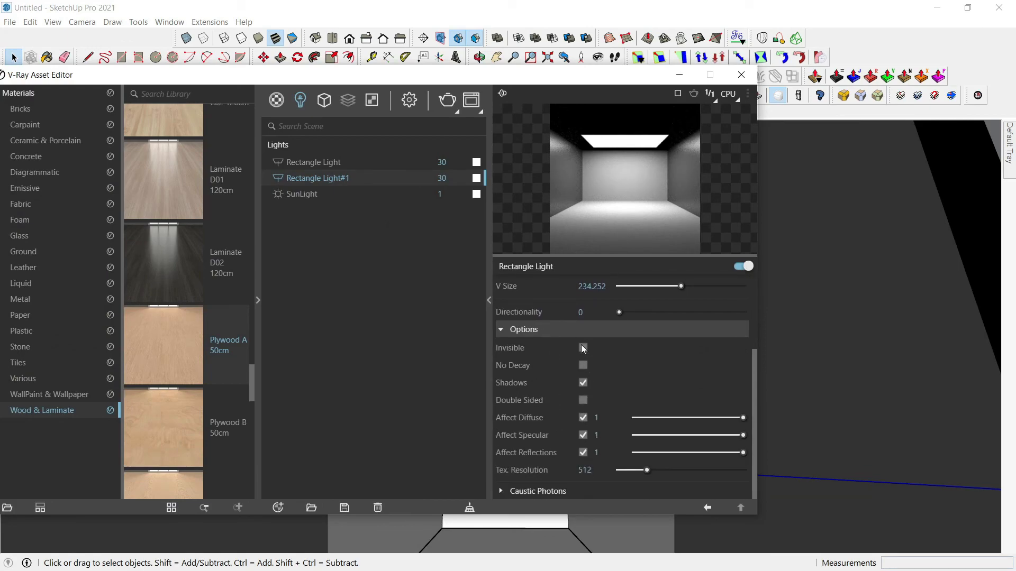
left_click(583, 348)
left_click(584, 435)
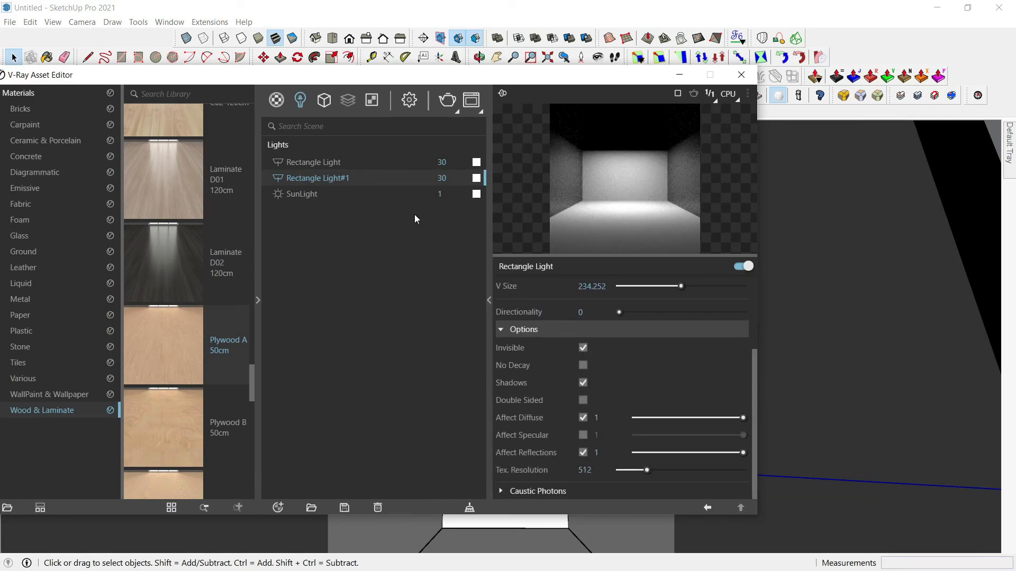
type("100")
key("Return")
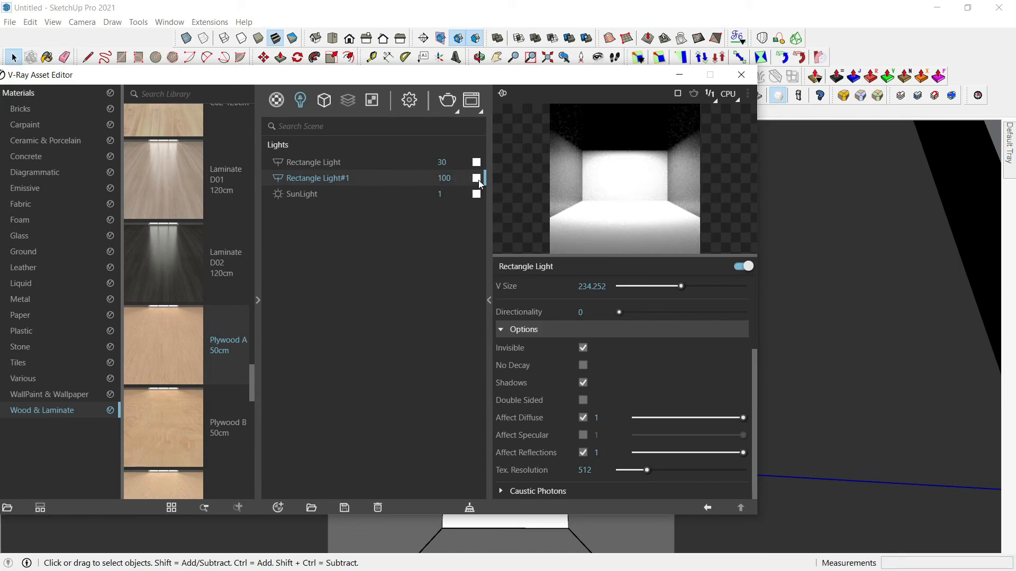
Give Rectangle Light#1 a very pale yellow colour and minimize the V-Ray Asset Editor.
left_click(476, 178)
left_click(483, 219)
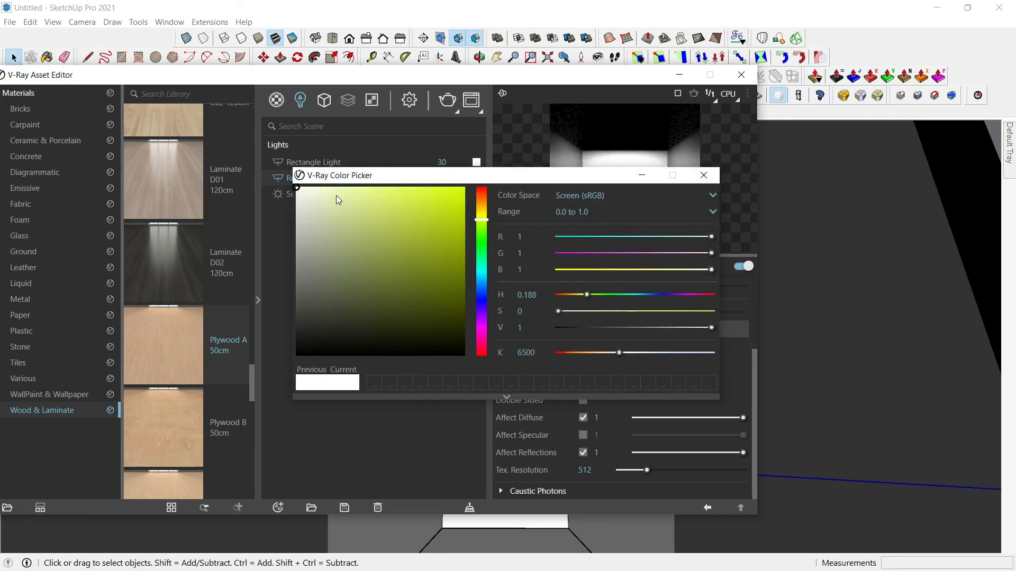
left_click(307, 188)
left_click(641, 175)
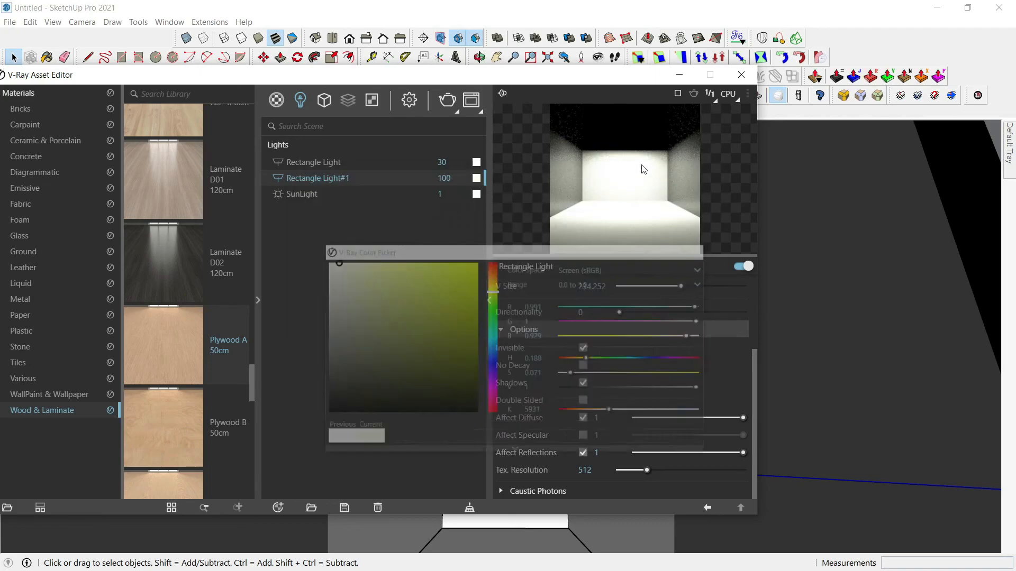
left_click(679, 74)
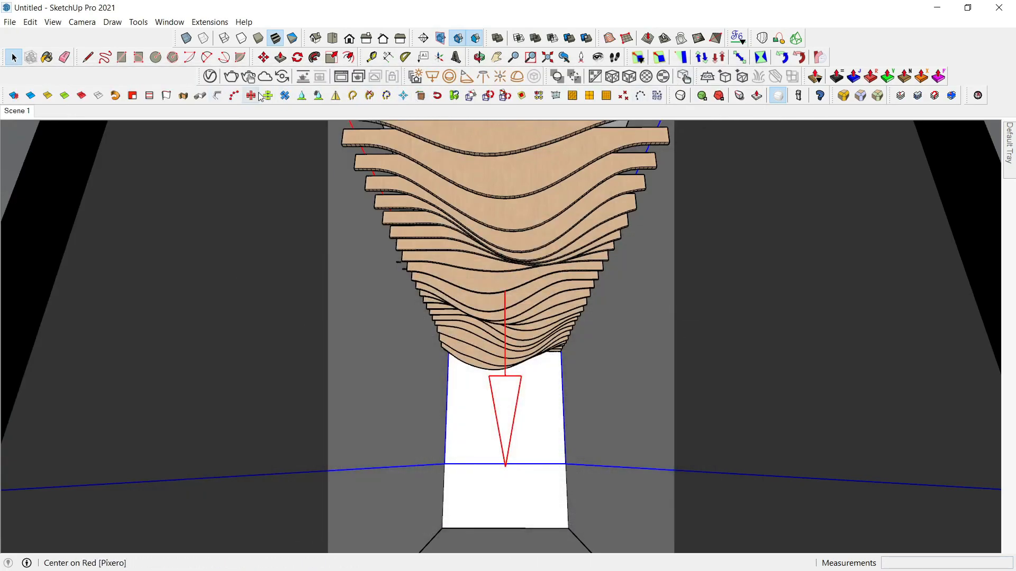
Run a test render in the V-Ray Frame Buffer, inspect the image and minimize the frame buffer.
left_click(341, 77)
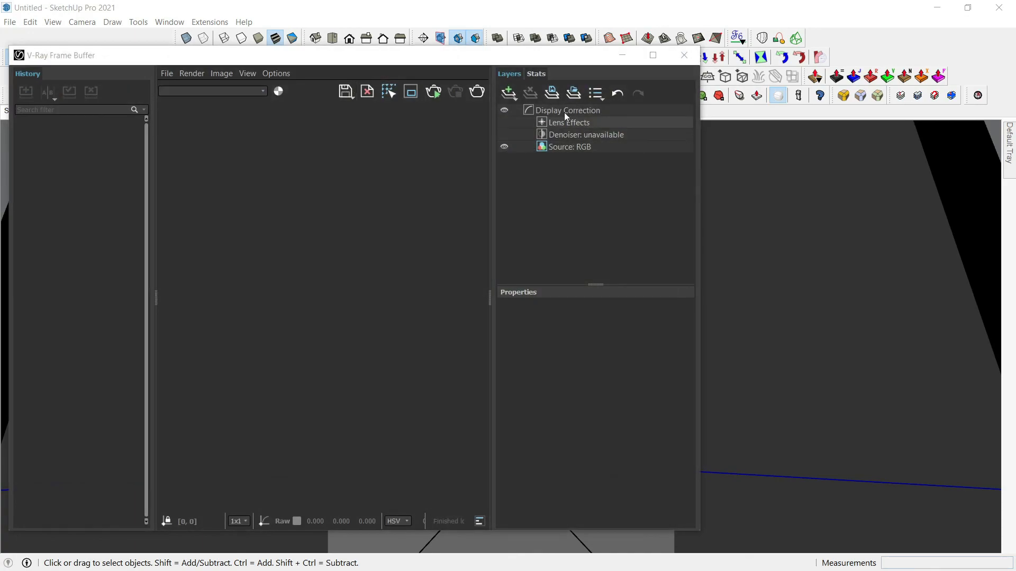
left_click(478, 92)
left_click_drag(525, 63, 643, 73)
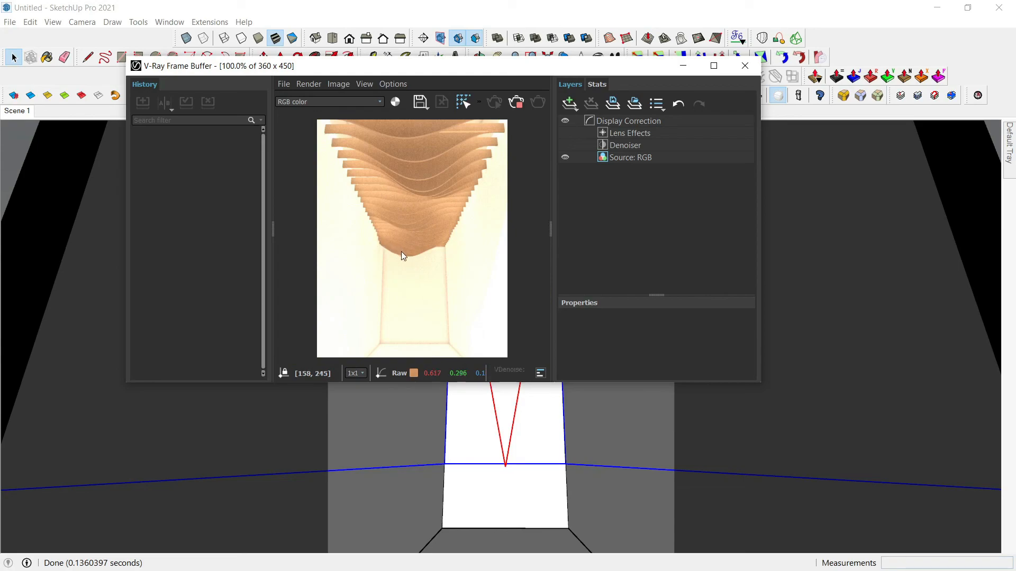
left_click(686, 66)
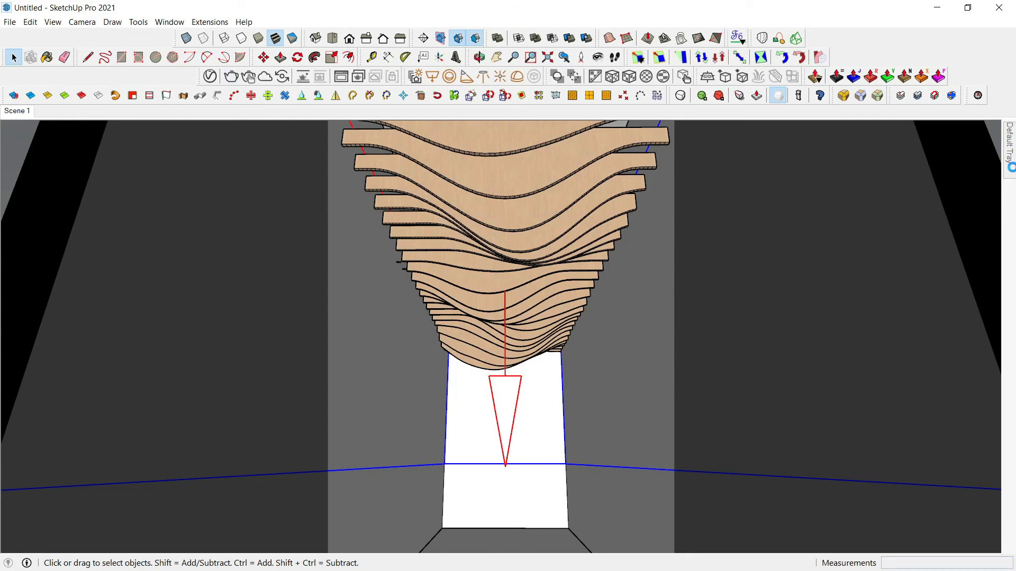
Paint all the room's faces with a medium grey from the Colors materials and clear the selection.
mouse_move(1012, 167)
scroll(919, 298, "down", 1)
scroll(887, 268, "up", 2)
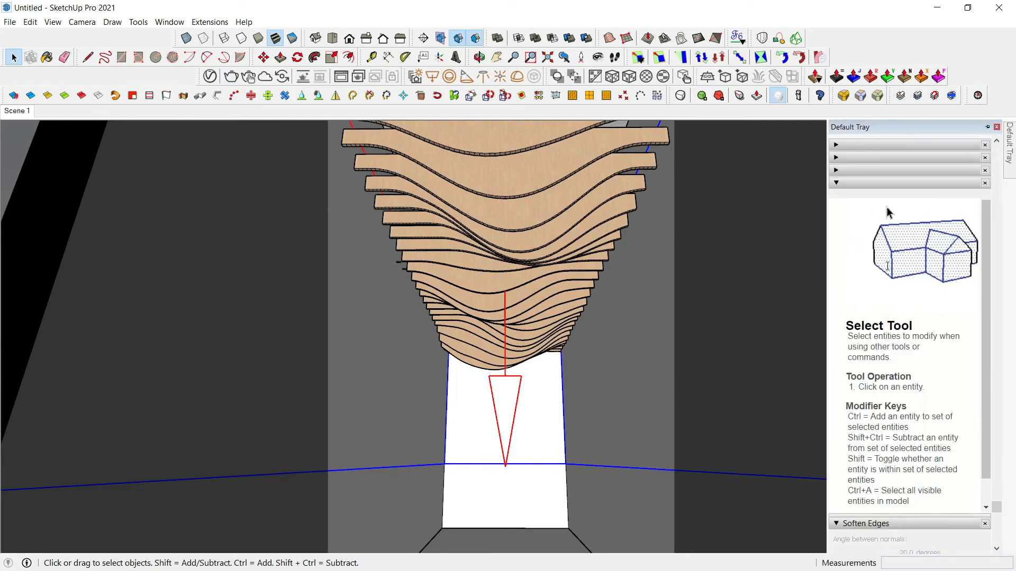
scroll(864, 173, "up", 6)
scroll(877, 257, "down", 3)
scroll(879, 262, "down", 10)
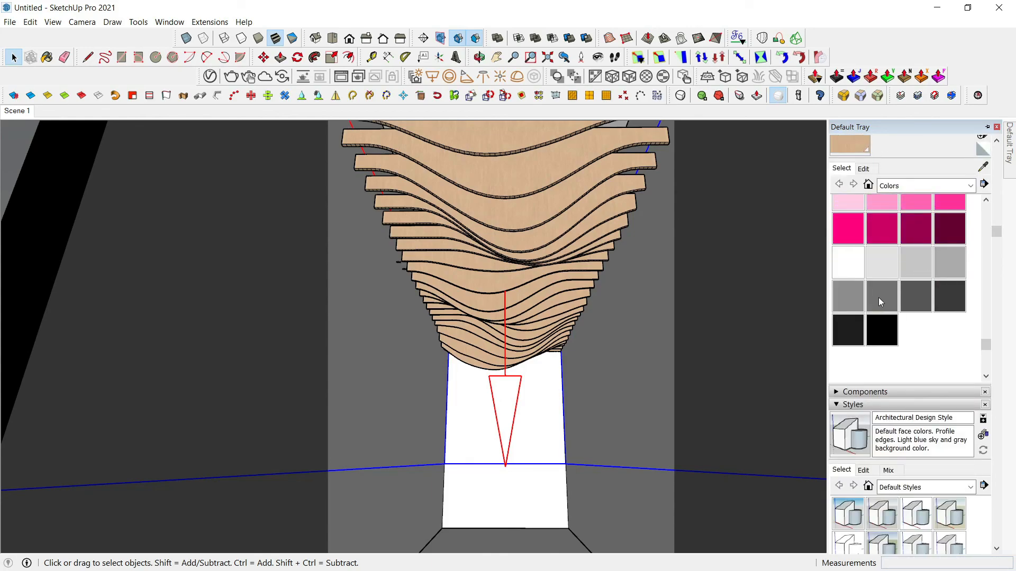
left_click(853, 297)
key("space")
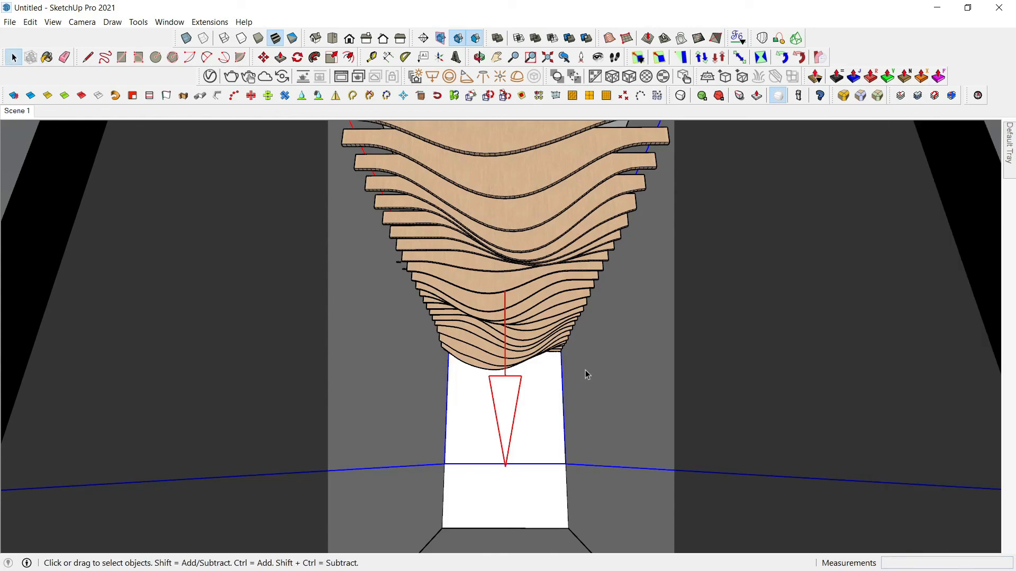
key("ctrl+a")
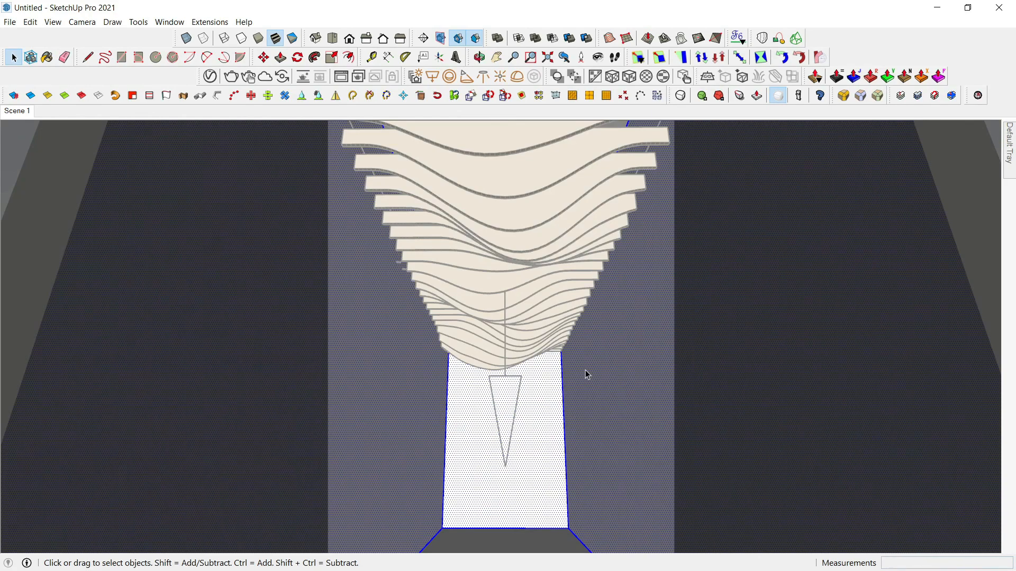
key("b")
left_click(589, 369)
key("space")
key("ctrl+t")
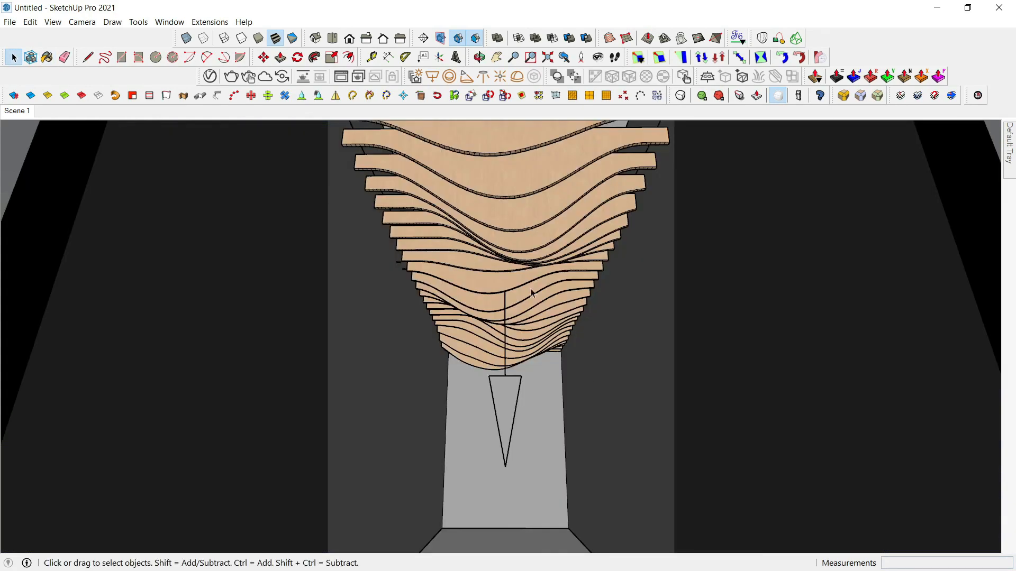
Set the render output width to 1200 in V-Ray's settings and start a new render in the frame buffer.
left_click(210, 76)
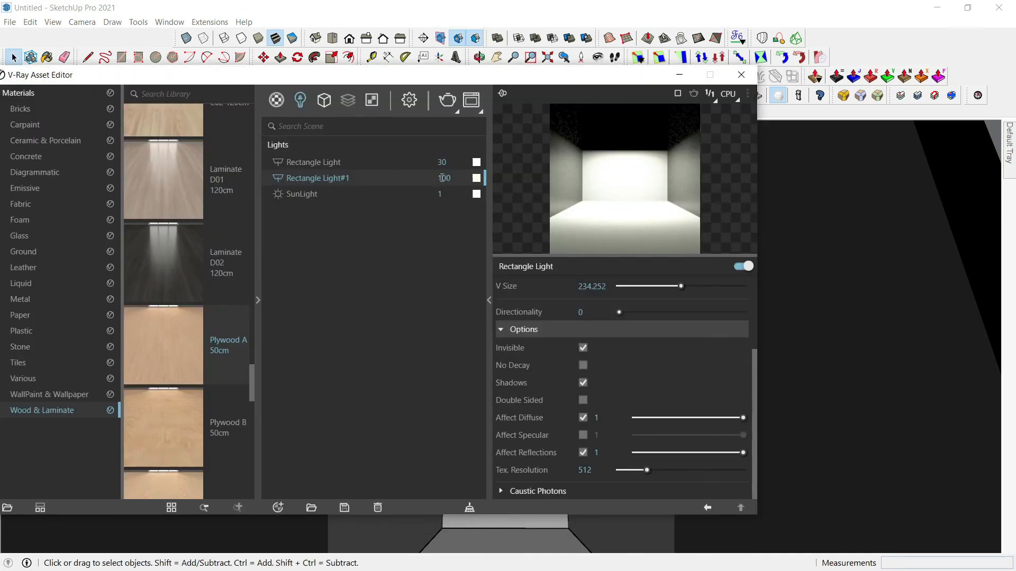
left_click(412, 103)
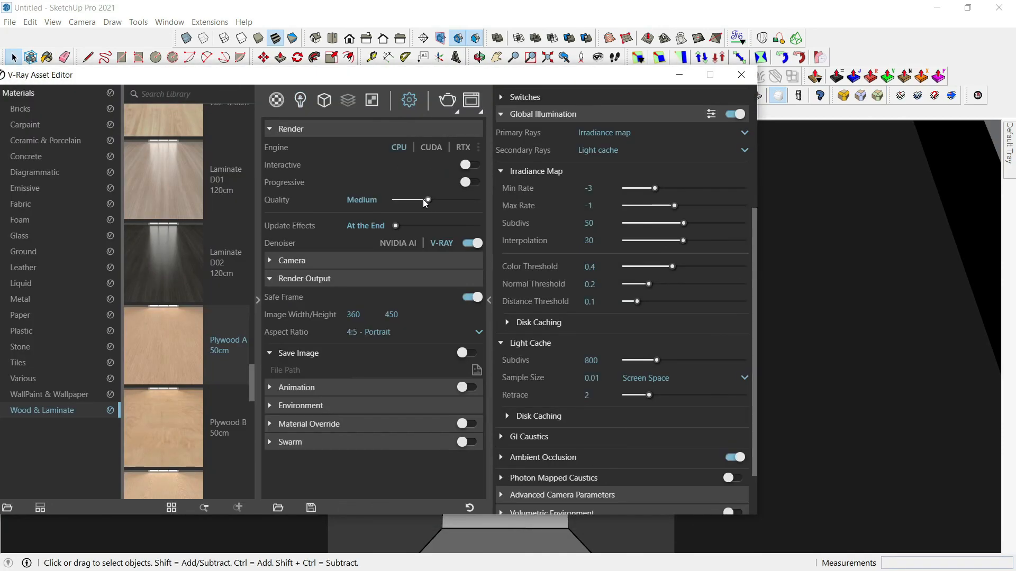
type("1200")
key("Return")
left_click(471, 100)
left_click(538, 104)
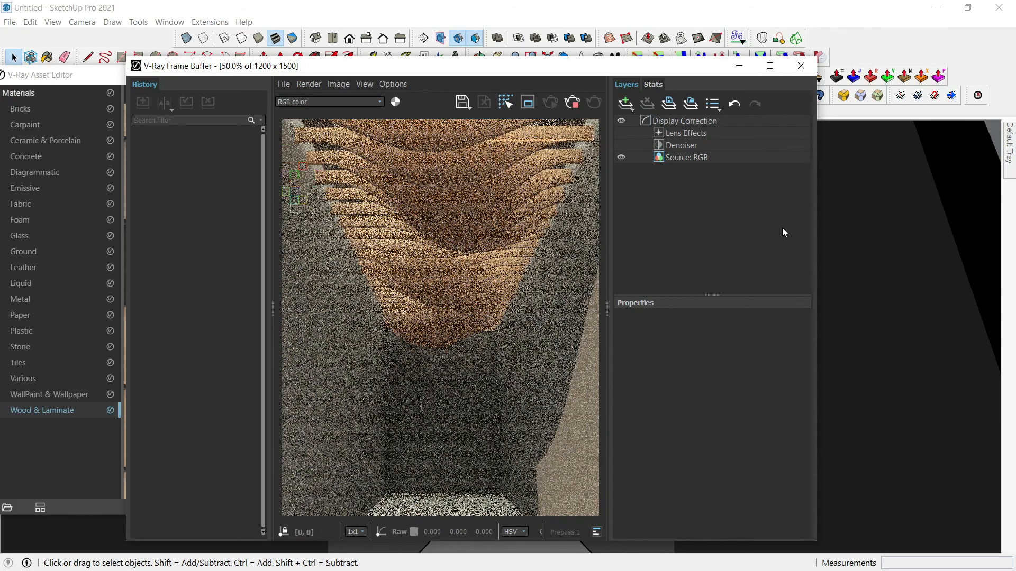
Minimize the frame buffer, edit the intensity of Rectangle Light#1 and restart the render.
left_click(739, 65)
left_click(300, 100)
left_click_drag(461, 177, 429, 179)
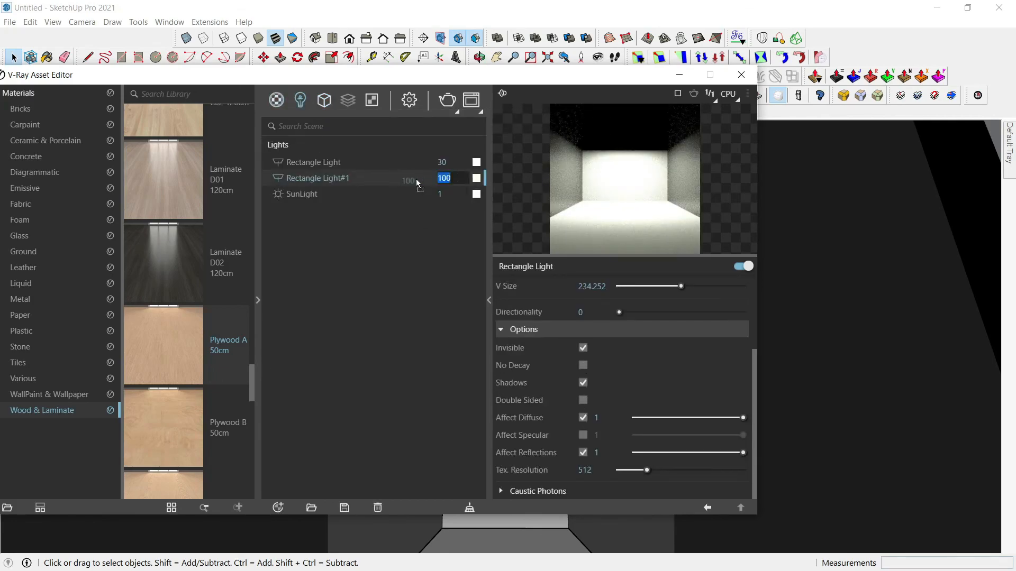
left_click(447, 100)
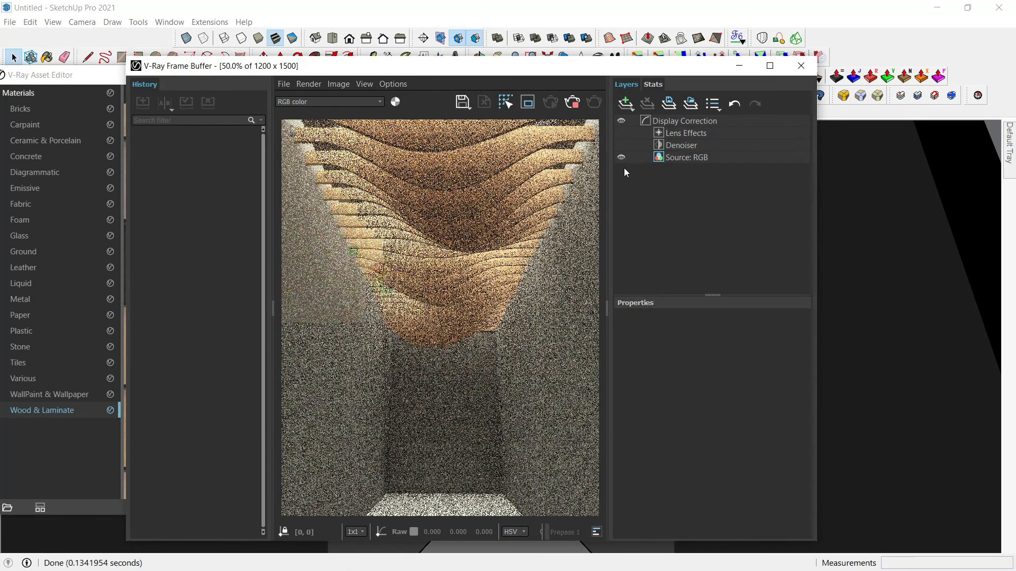